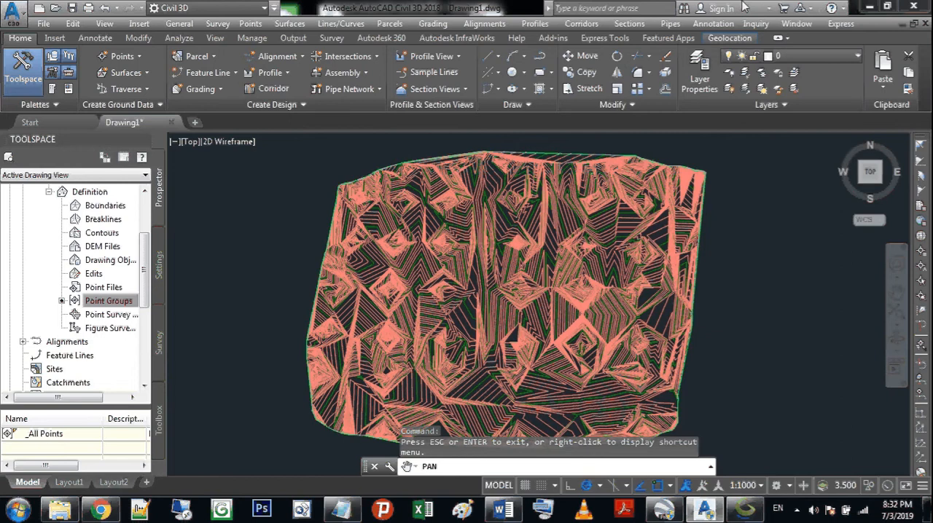
{"action": "left_click_drag", "start_coordinate": [720, 360], "coordinate": [720, 335]}
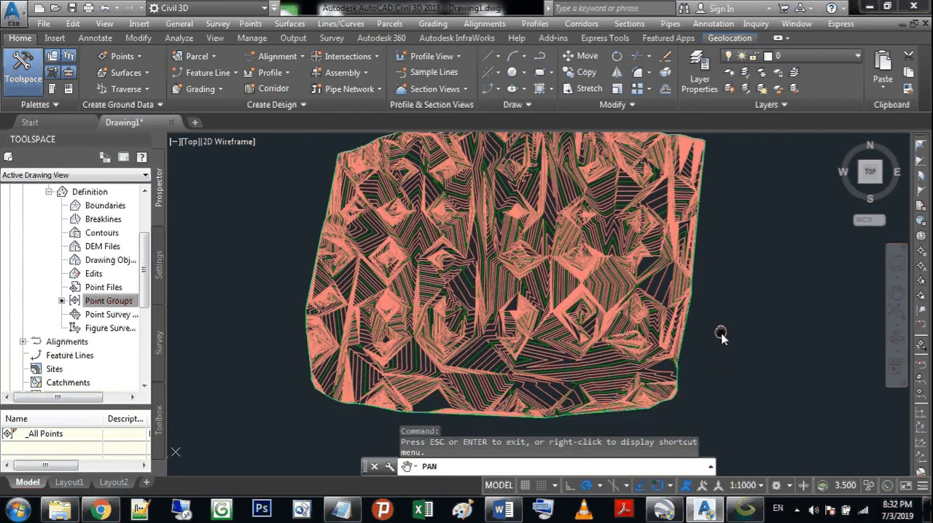
{"action": "left_click_drag", "start_coordinate": [581, 232], "coordinate": [566, 264]}
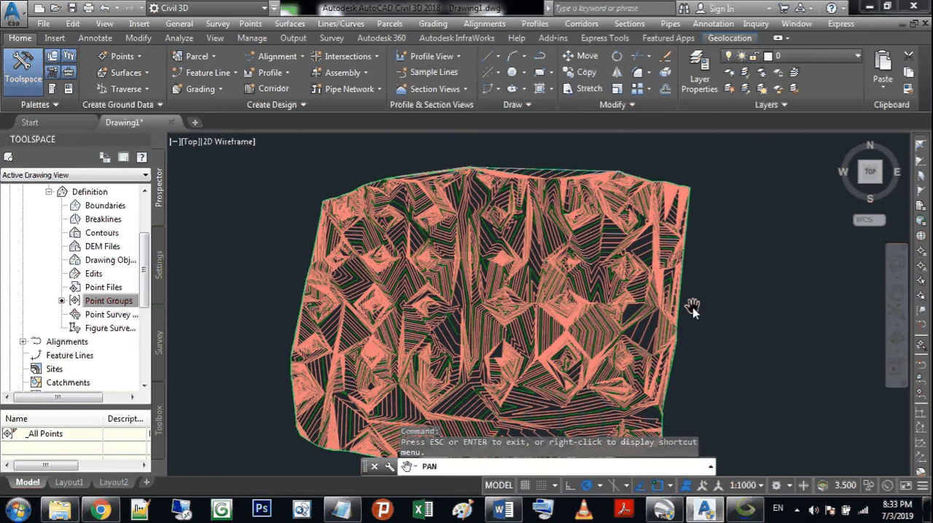
{"action": "left_click_drag", "start_coordinate": [634, 333], "coordinate": [641, 299]}
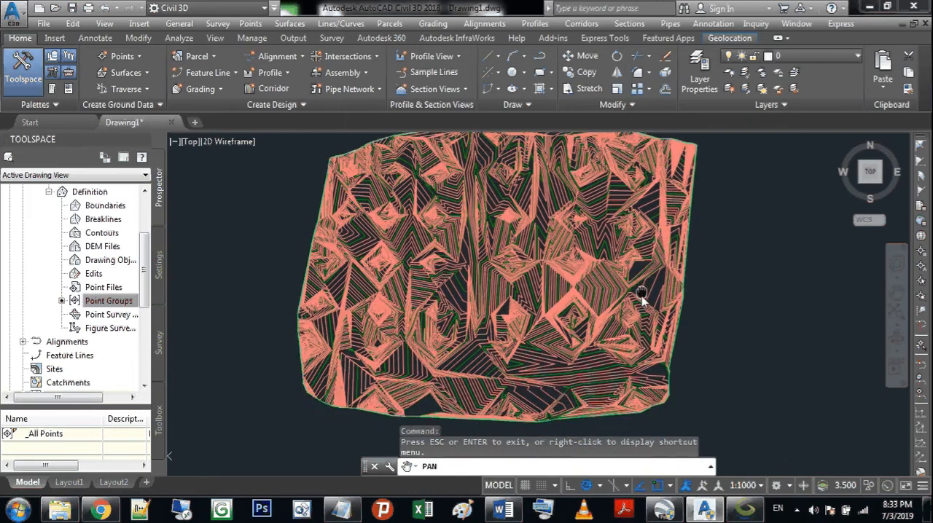
Step: Switch to Global Mapper and close it
{"action": "left_click", "coordinate": [744, 510]}
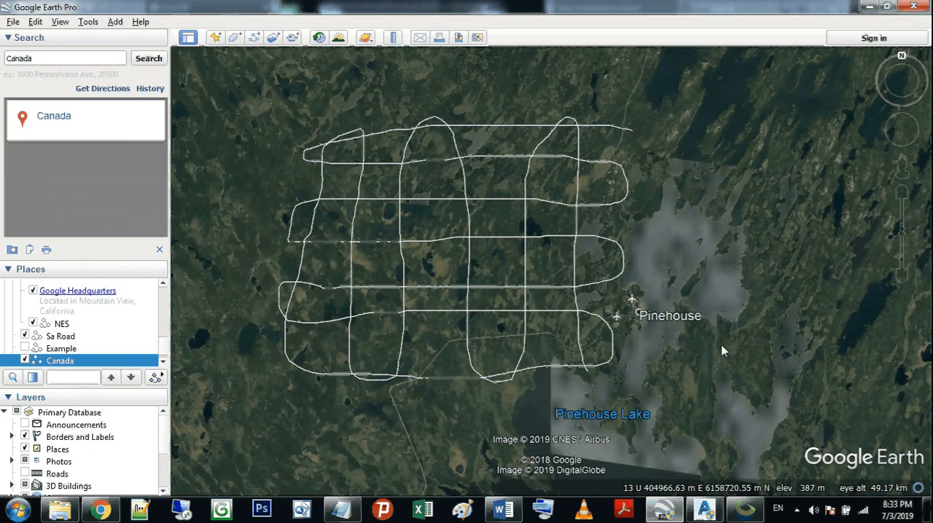
{"action": "left_click", "coordinate": [751, 515]}
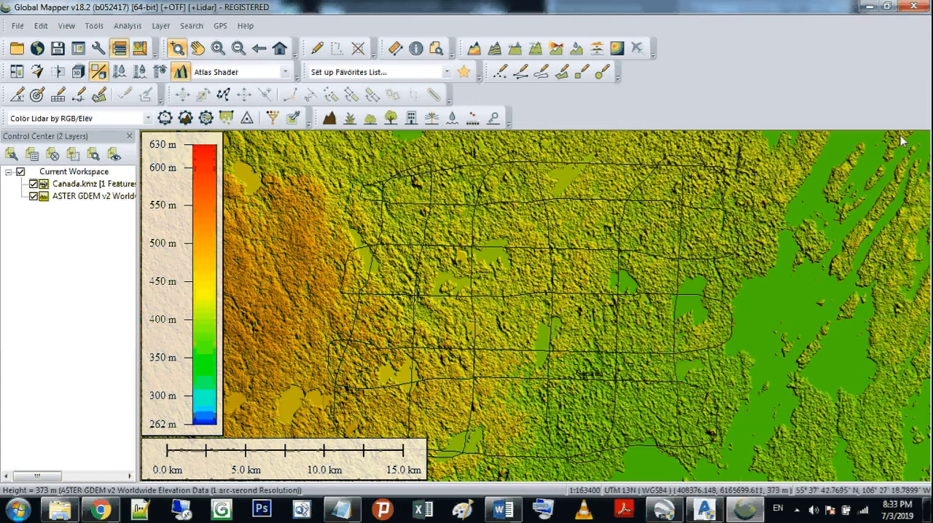
{"action": "left_click", "coordinate": [924, 6]}
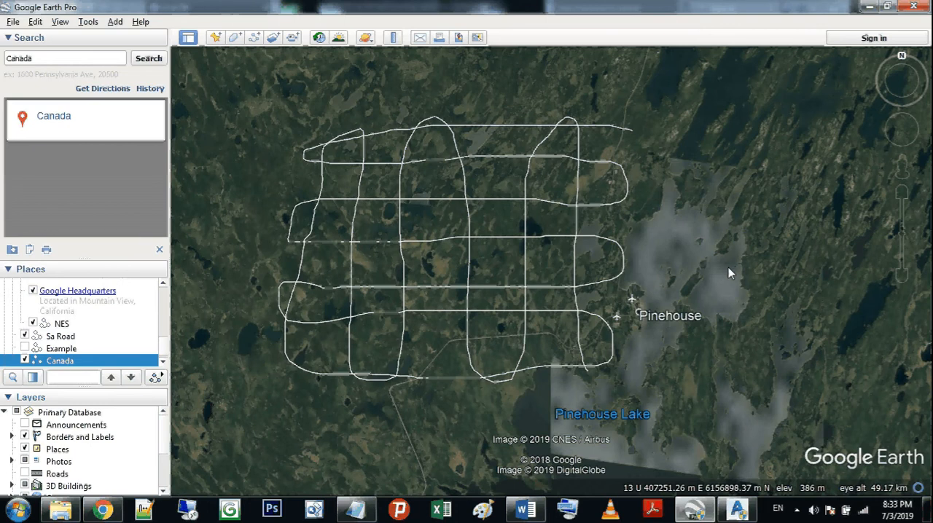
Step: Switch to Civil 3D 2018, save the contour surface drawing to the Desktop as canada, and close the program
{"action": "left_click", "coordinate": [737, 509]}
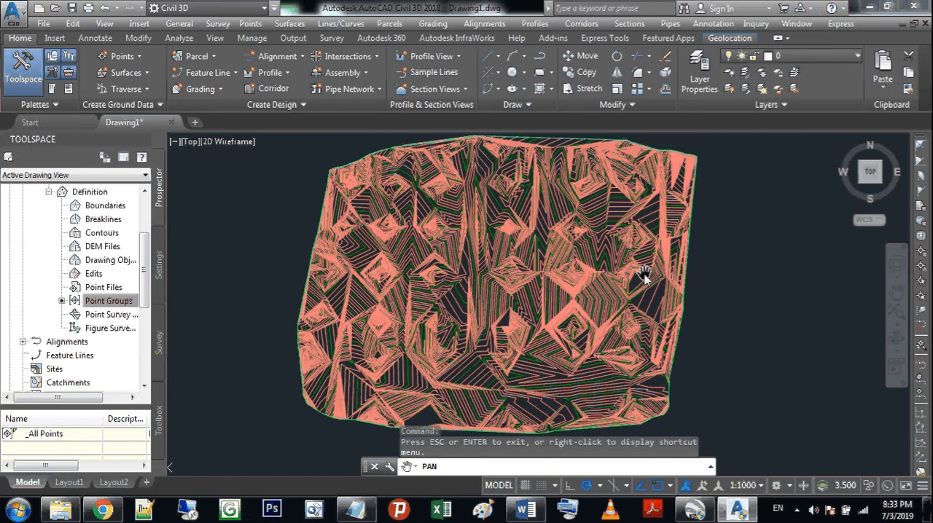
{"action": "left_click", "coordinate": [36, 24]}
{"action": "left_click", "coordinate": [81, 90]}
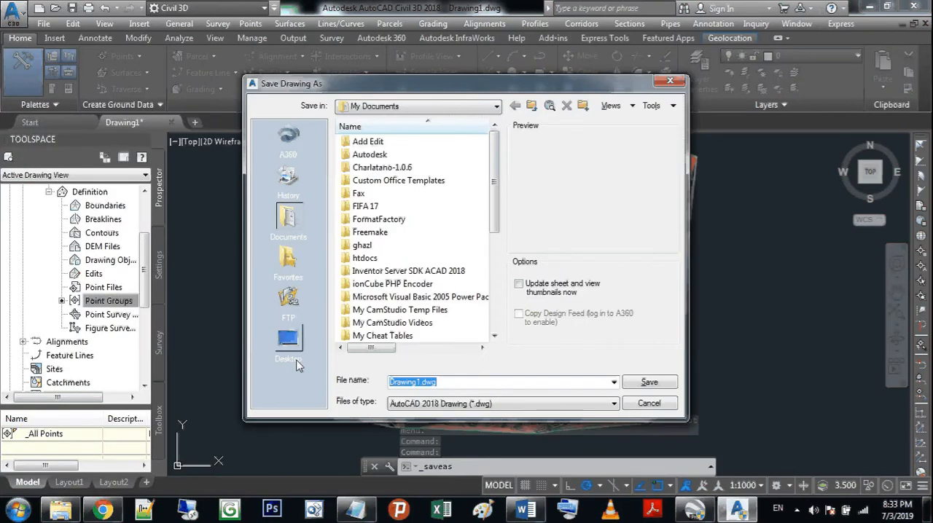
{"action": "left_click", "coordinate": [288, 339]}
{"action": "left_click", "coordinate": [466, 382]}
{"action": "type", "text": "c"}
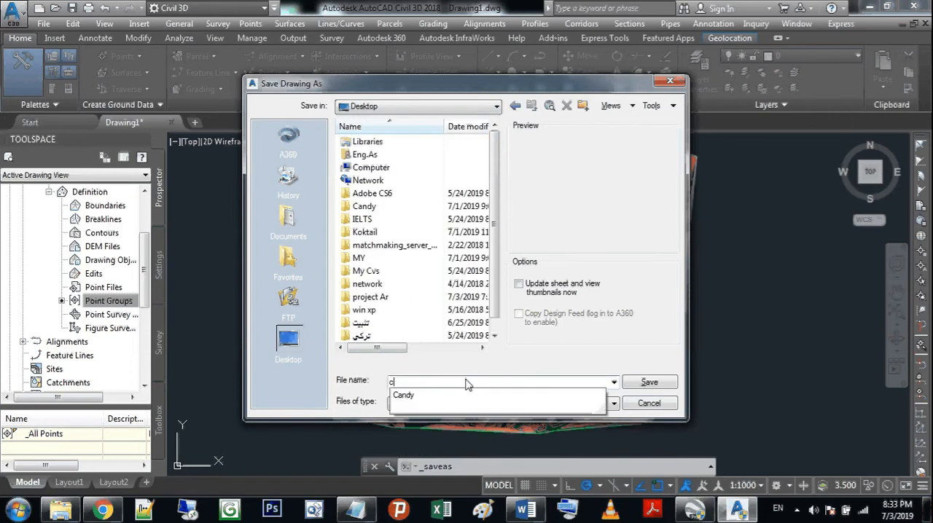
{"action": "type", "text": "anals"}
{"action": "key", "text": "Return"}
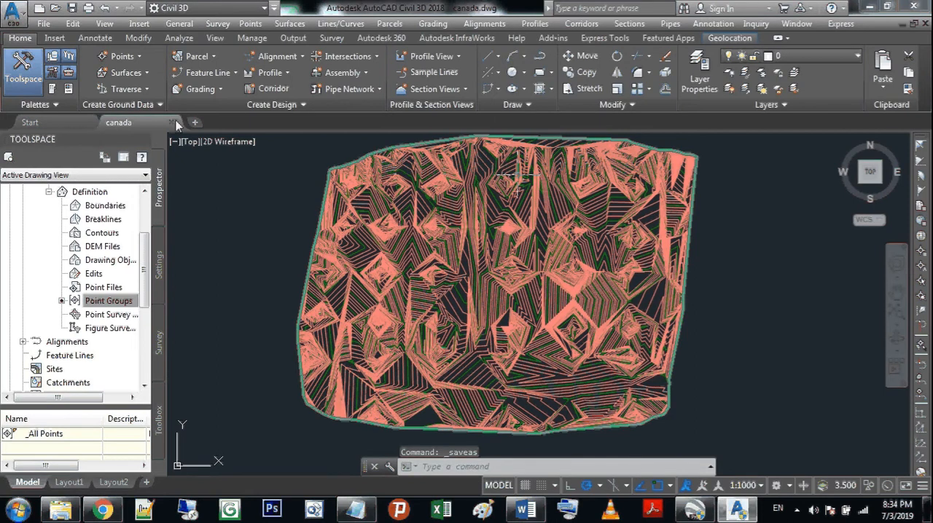
{"action": "left_click", "coordinate": [914, 5]}
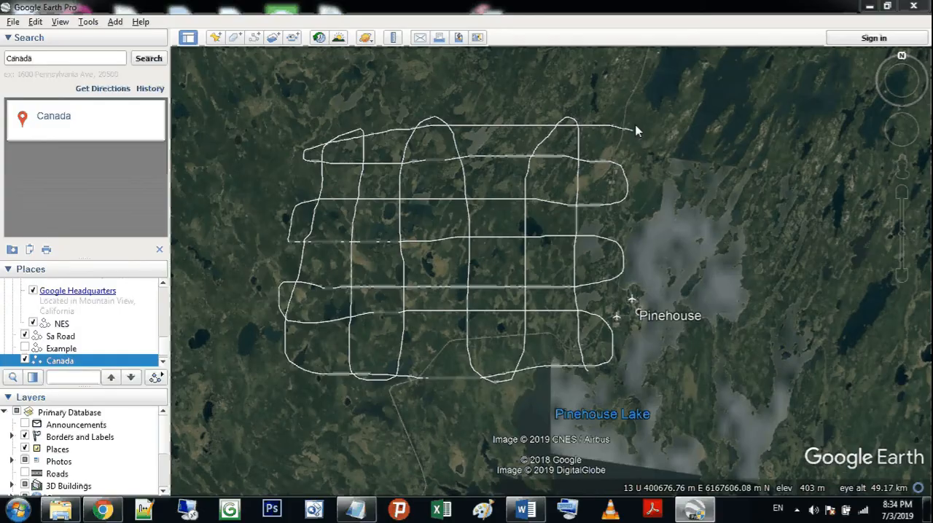
Step: Delete the Canada path from the saved places in Google Earth and confirm the deletion
{"action": "left_click", "coordinate": [31, 362]}
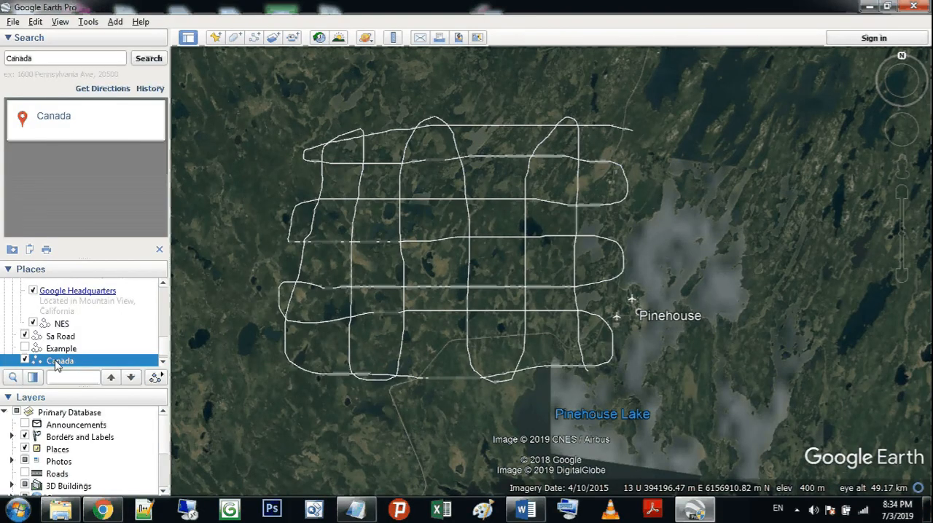
{"action": "right_click", "coordinate": [56, 361]}
{"action": "left_click", "coordinate": [84, 235]}
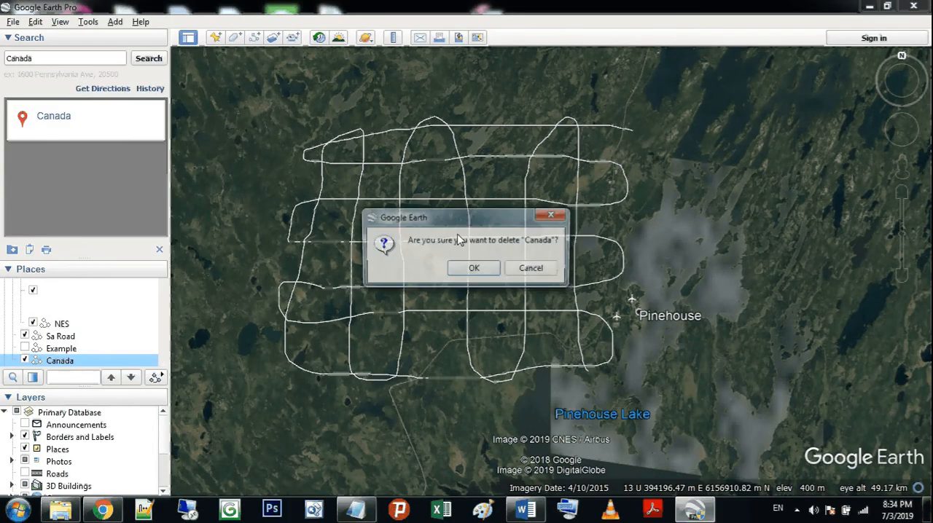
{"action": "left_click", "coordinate": [474, 268]}
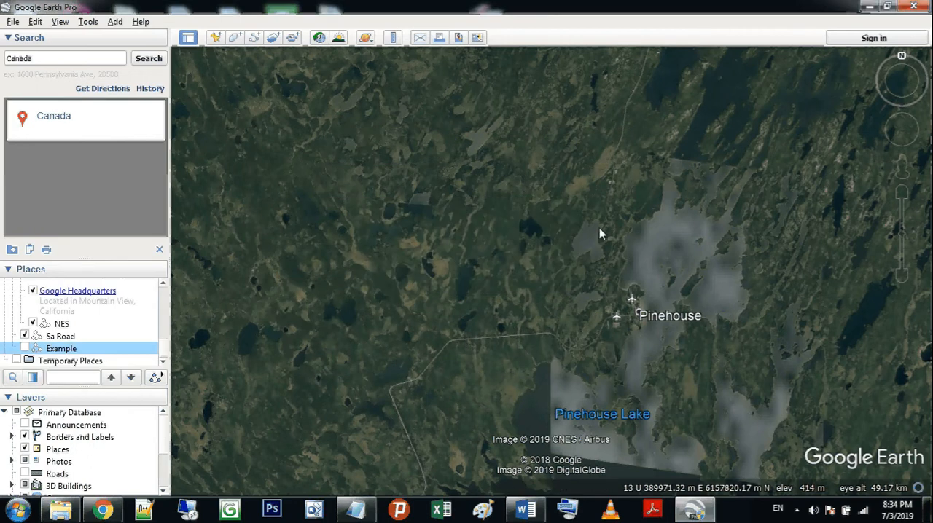
Step: Minimize Google Earth and launch AutoCAD Civil 3D 2012 Metric from the desktop
{"action": "left_click", "coordinate": [867, 6]}
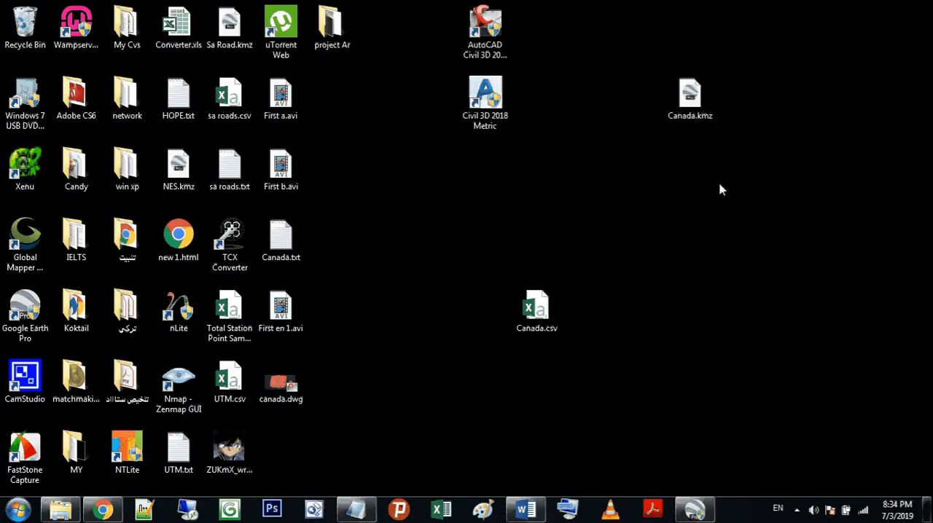
{"action": "left_click", "coordinate": [498, 34]}
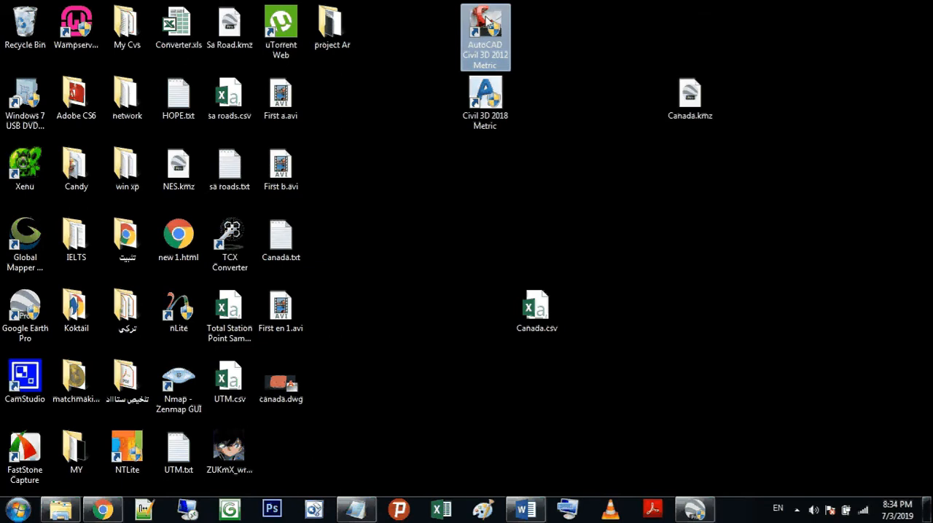
{"action": "left_click", "coordinate": [725, 188]}
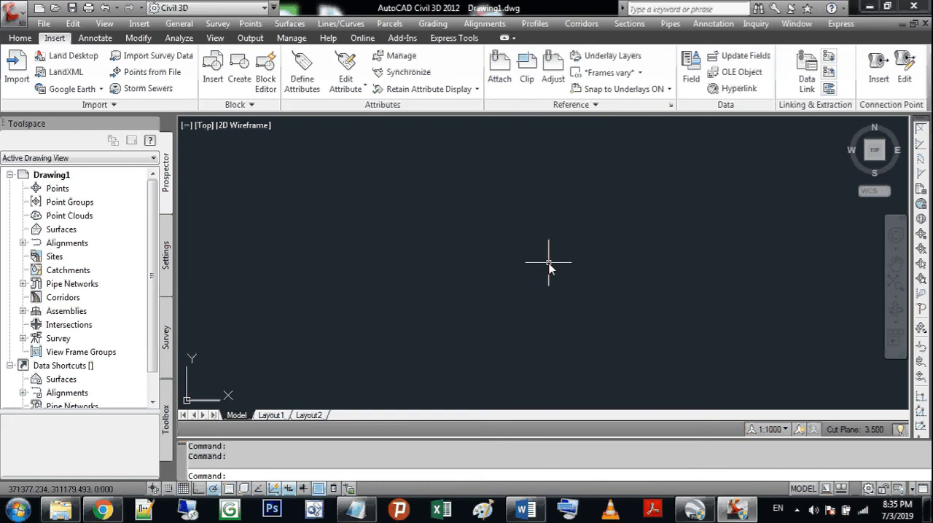
Step: Switch to Google Earth Pro and search for Saudi Arabia
{"action": "left_click", "coordinate": [695, 509]}
{"action": "left_click_drag", "start_coordinate": [551, 330], "coordinate": [567, 357]}
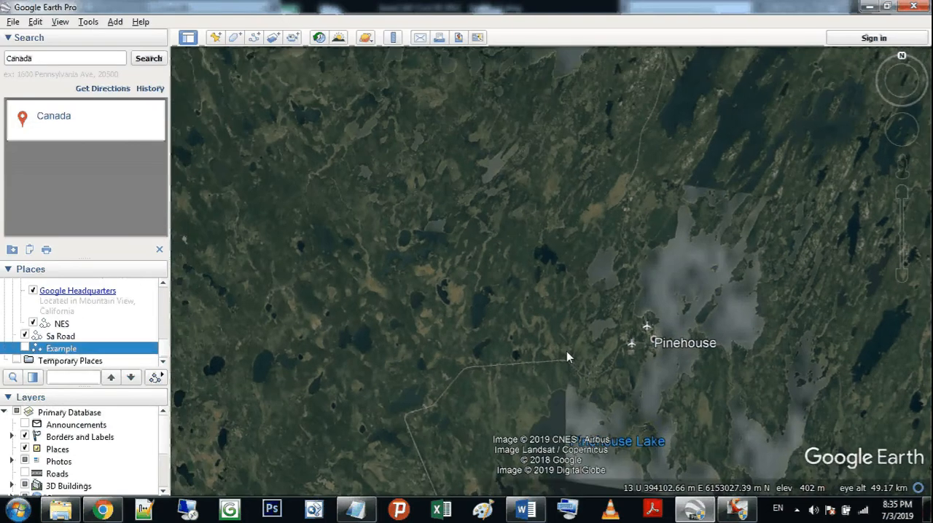
{"action": "scroll", "coordinate": [474, 295], "scroll_direction": "down", "scroll_amount": 2}
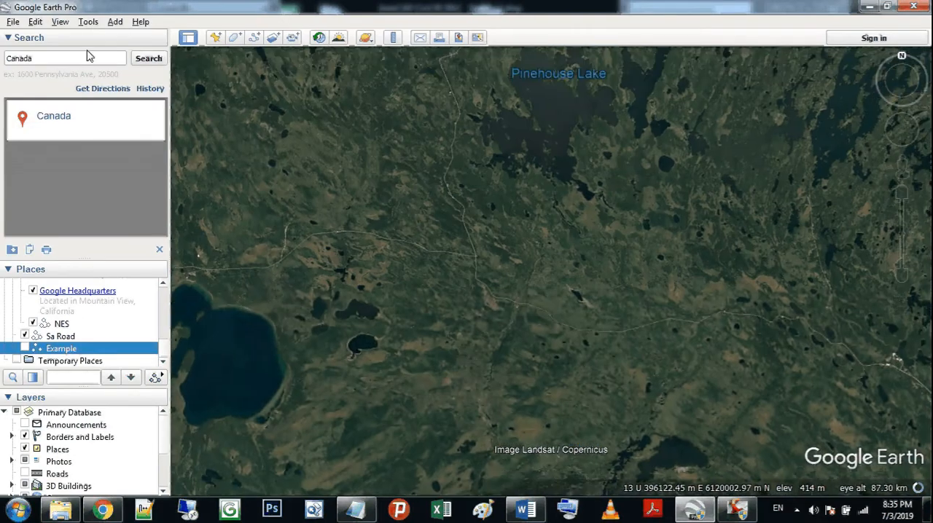
{"action": "left_click", "coordinate": [86, 58]}
{"action": "type", "text": "s"}
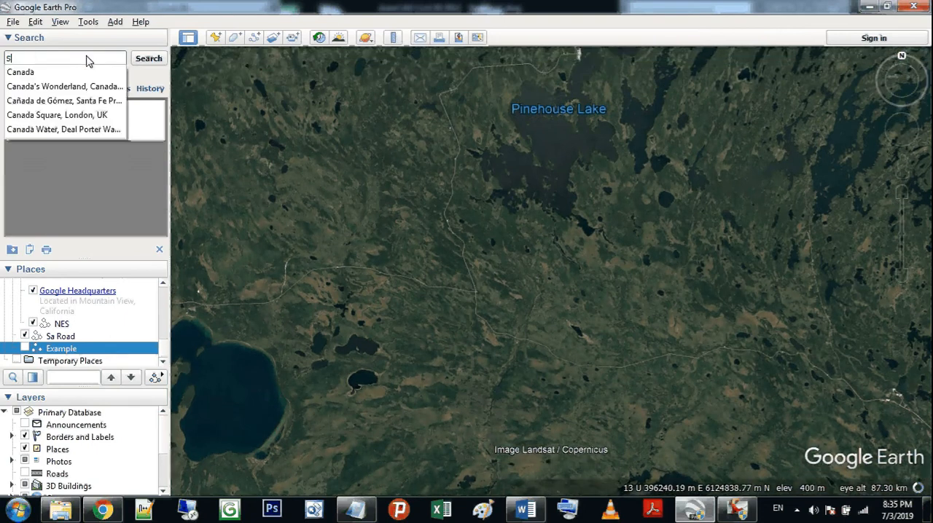
{"action": "type", "text": "audi ARabia"}
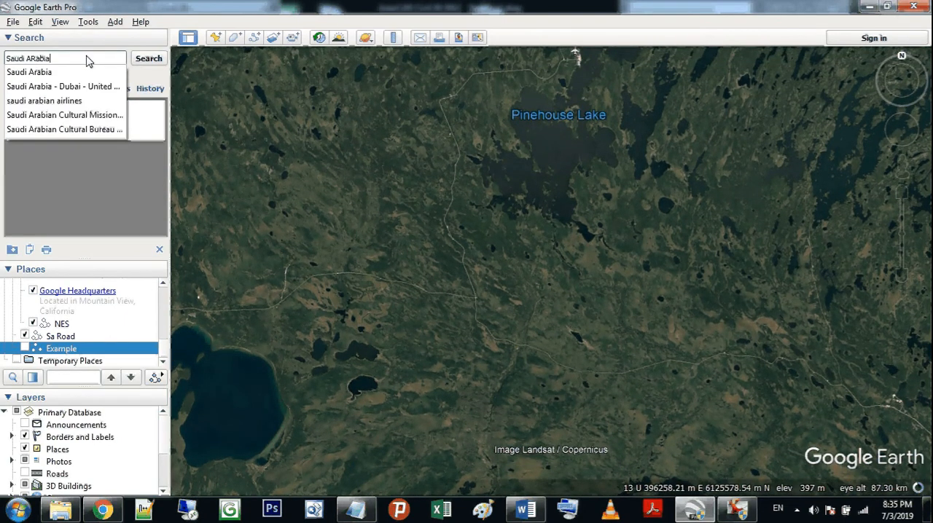
{"action": "key", "text": "Return"}
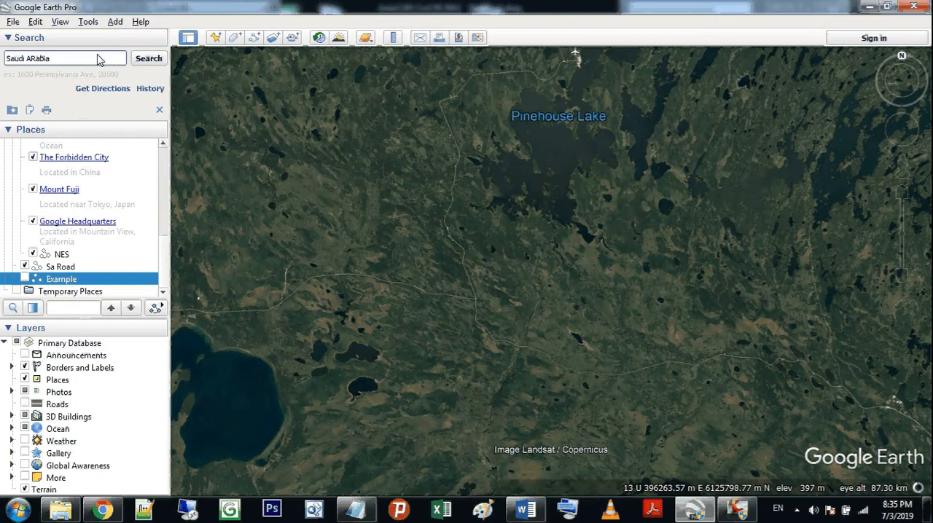
{"action": "left_click", "coordinate": [149, 58]}
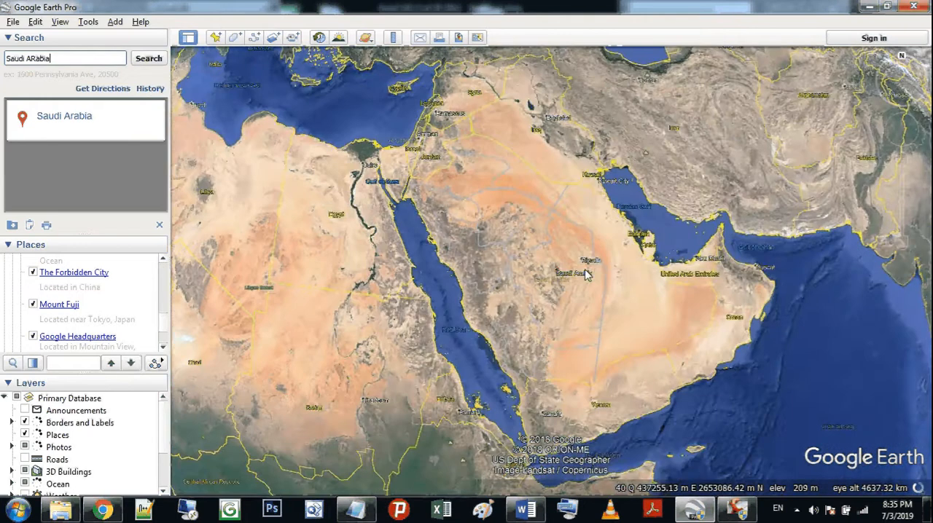
Step: Frame the Riyadh city blocks beside Ar Rabwah from an eye altitude of about 5.3 km
{"action": "scroll", "coordinate": [583, 270], "scroll_direction": "up", "scroll_amount": 5}
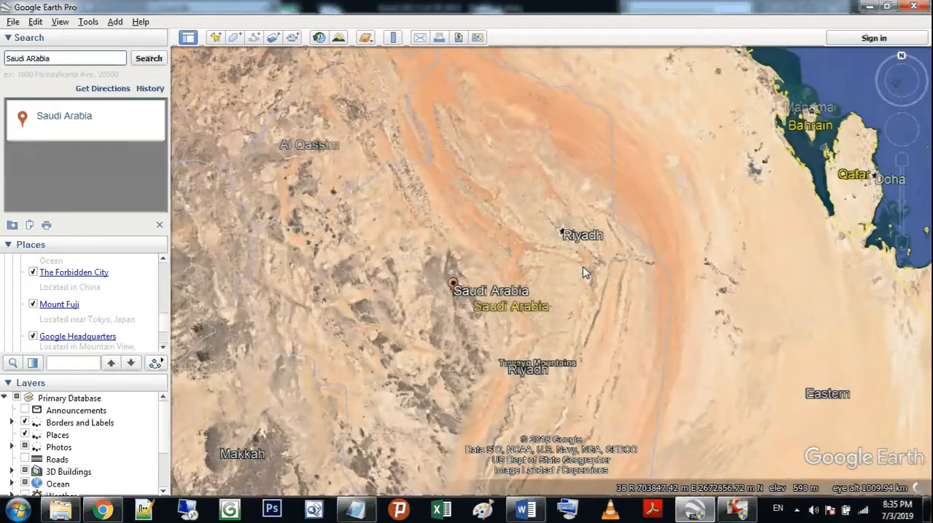
{"action": "scroll", "coordinate": [534, 202], "scroll_direction": "up", "scroll_amount": 3}
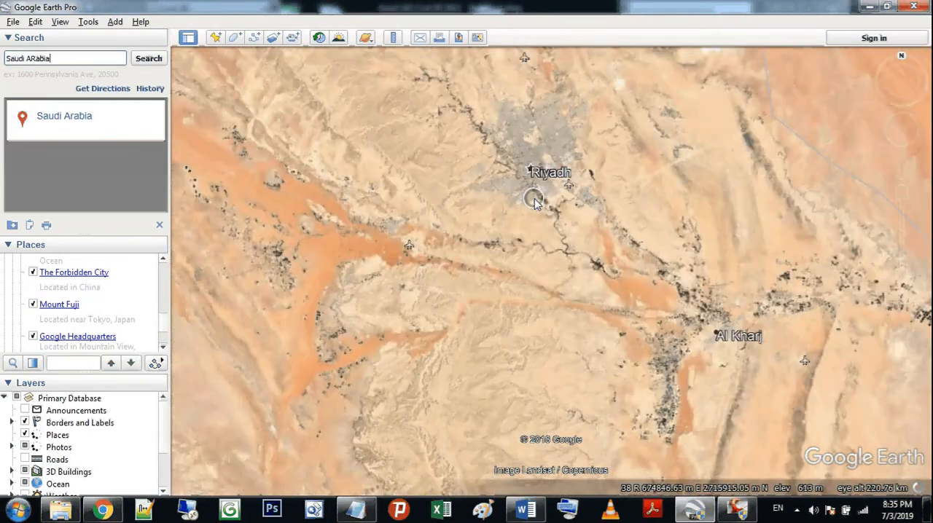
{"action": "scroll", "coordinate": [534, 203], "scroll_direction": "up", "scroll_amount": 3}
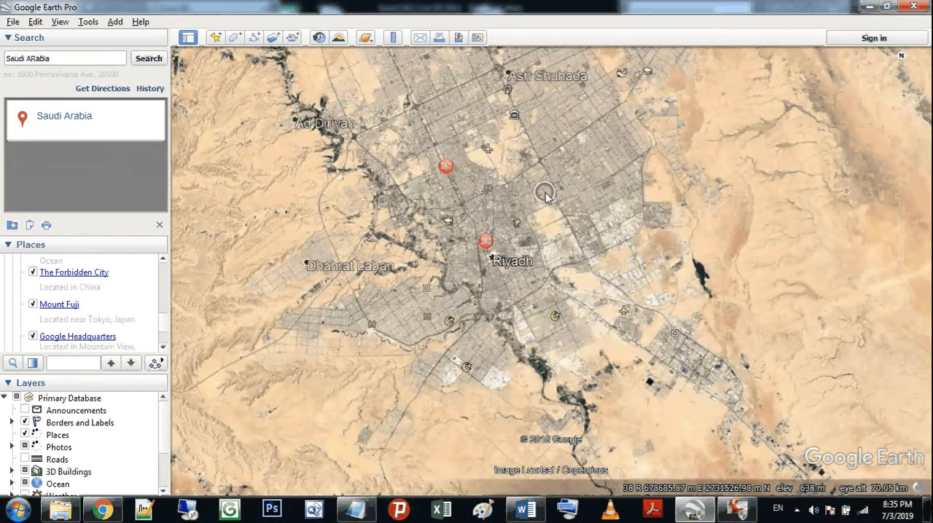
{"action": "scroll", "coordinate": [546, 194], "scroll_direction": "up", "scroll_amount": 3}
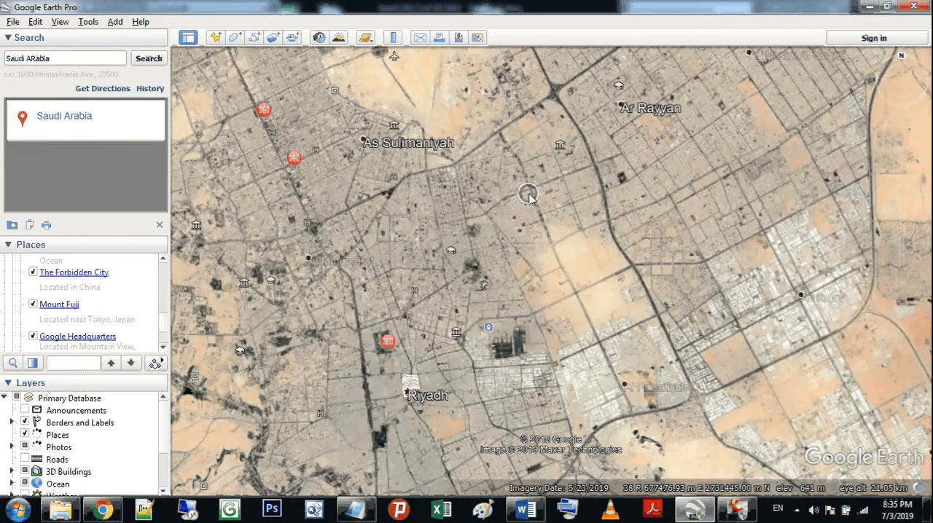
{"action": "scroll", "coordinate": [527, 197], "scroll_direction": "up", "scroll_amount": 3}
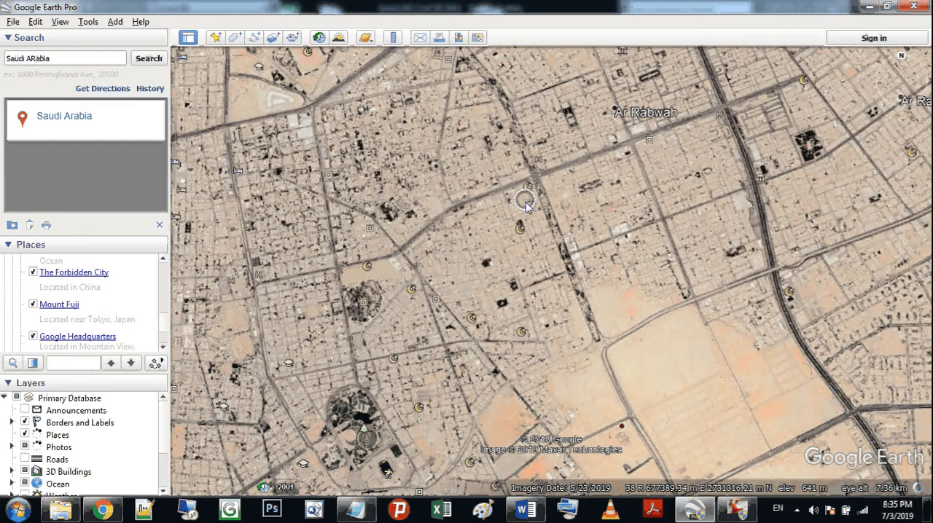
{"action": "scroll", "coordinate": [526, 206], "scroll_direction": "up", "scroll_amount": 2}
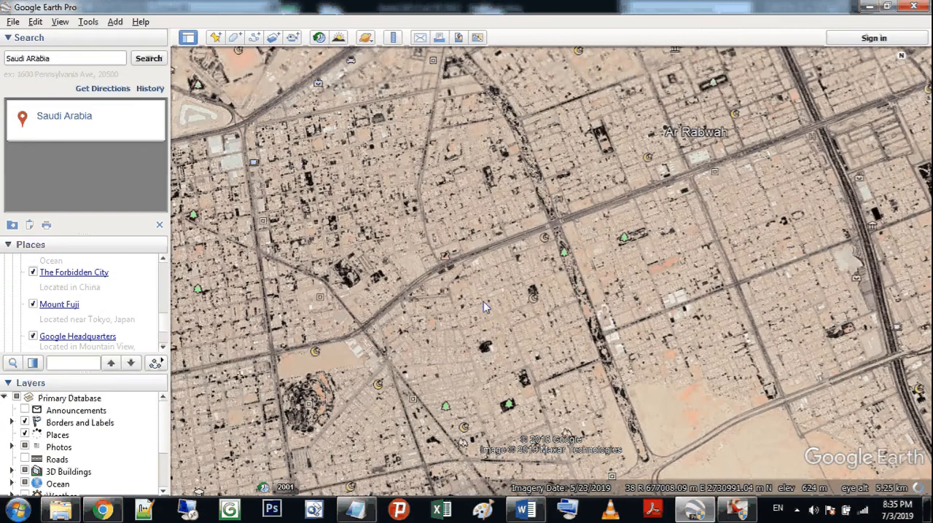
{"action": "left_click_drag", "start_coordinate": [483, 303], "coordinate": [483, 298]}
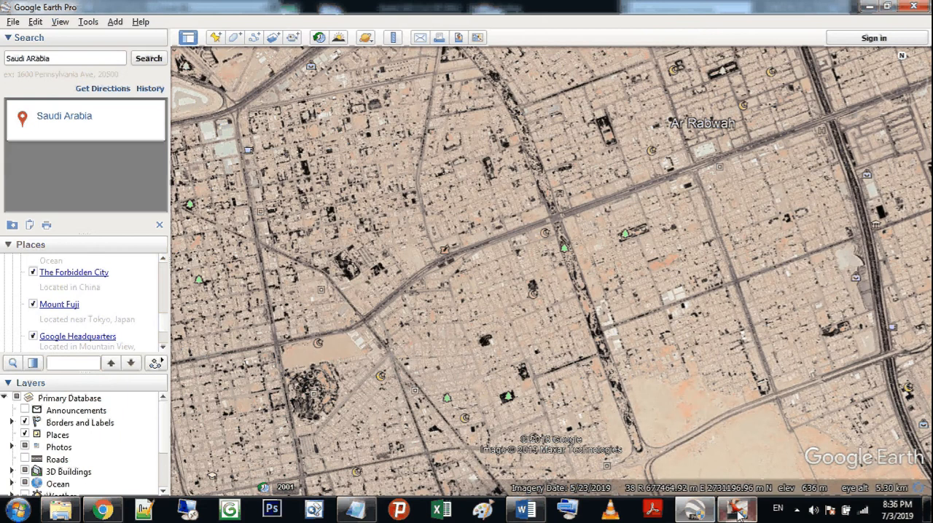
Step: Switch to Civil 3D 2012 and start a Google Earth Surface import, inserted near the middle of the drawing area with rotation 0
{"action": "mouse_move", "coordinate": [738, 514]}
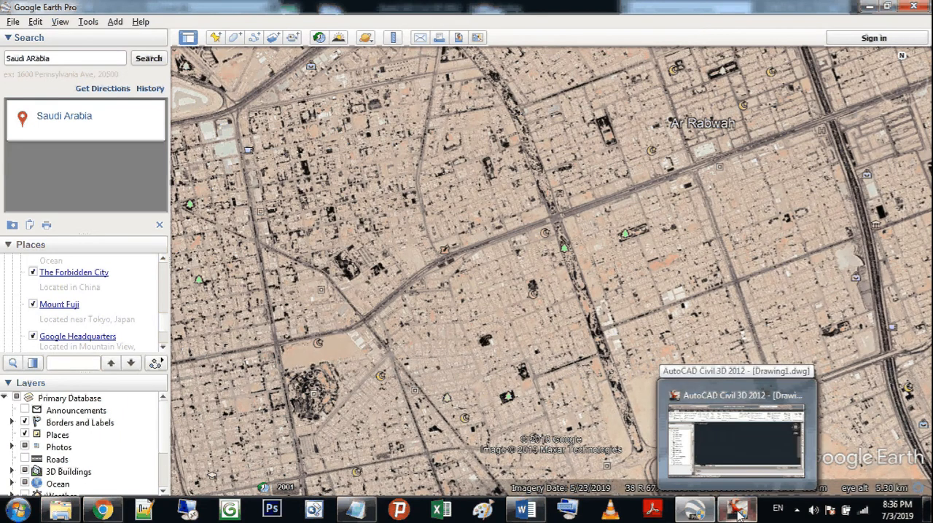
{"action": "left_click", "coordinate": [738, 514]}
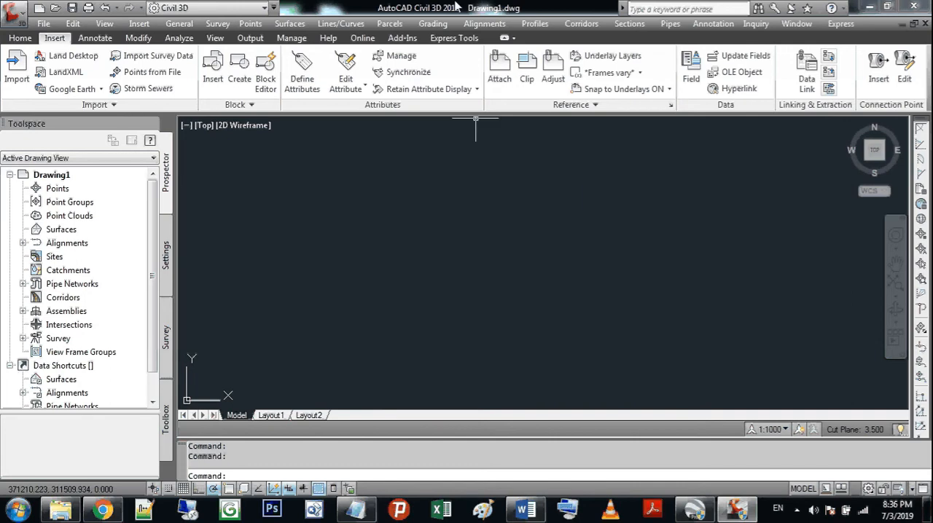
{"action": "left_click", "coordinate": [21, 38]}
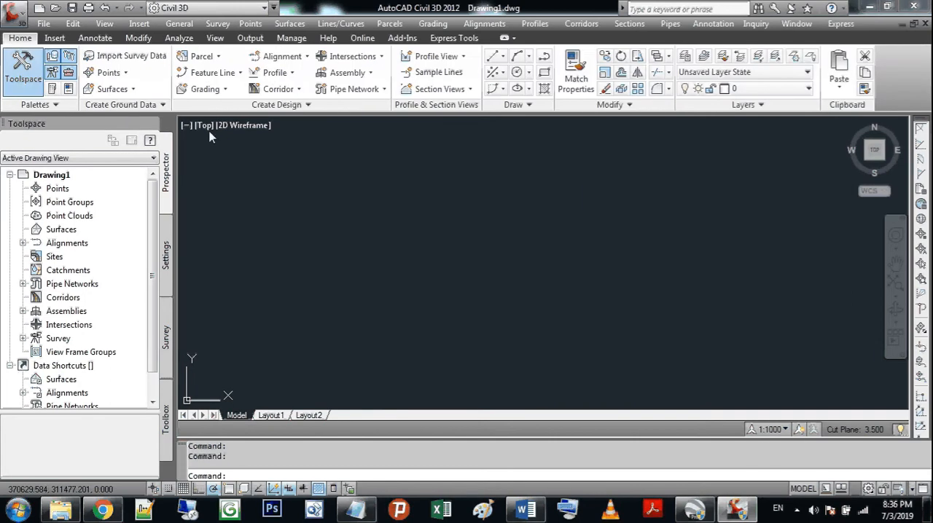
{"action": "left_click", "coordinate": [55, 37]}
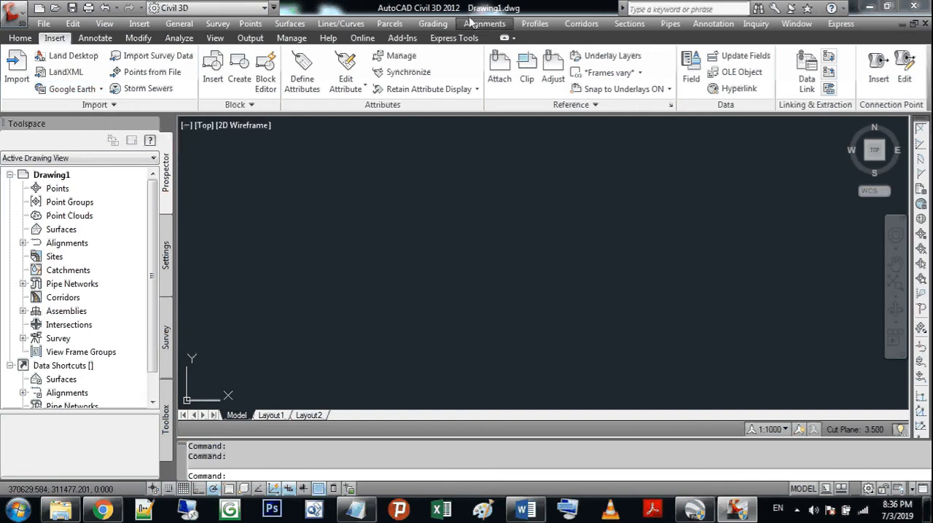
{"action": "left_click", "coordinate": [89, 89]}
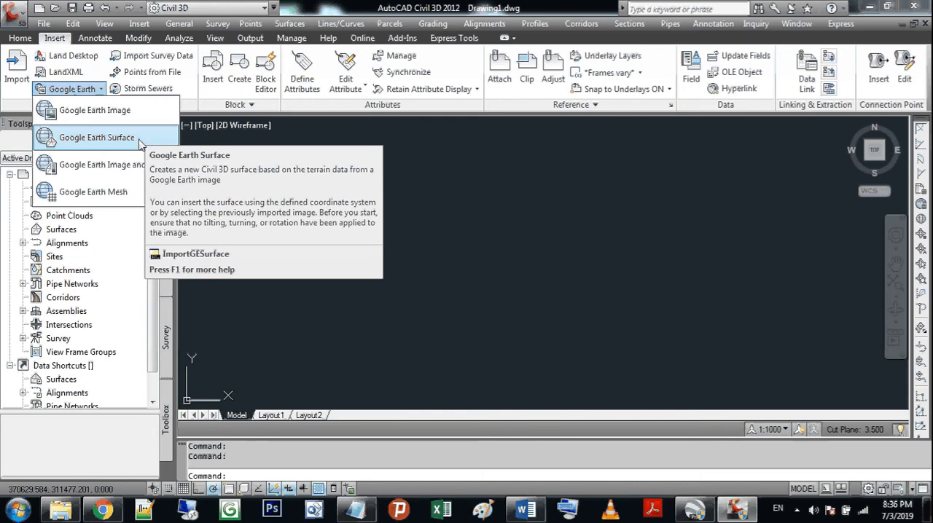
{"action": "left_click", "coordinate": [140, 141]}
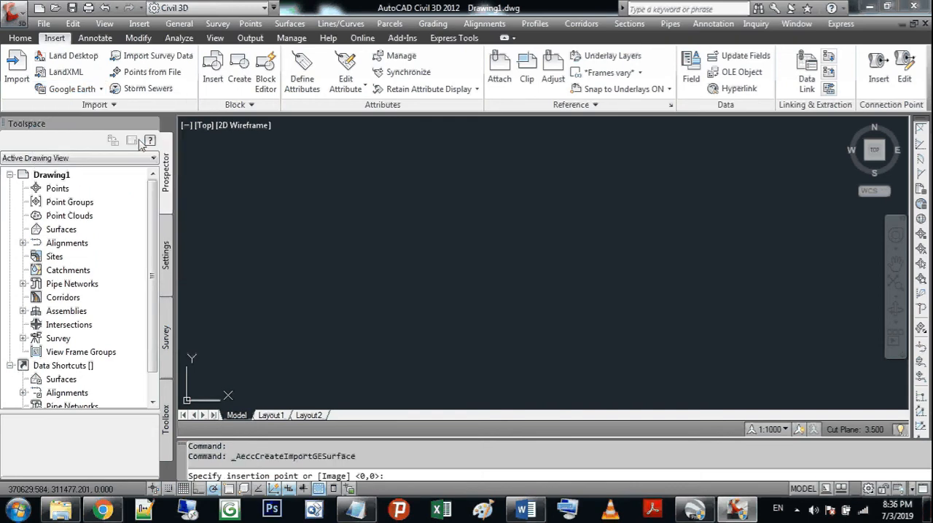
{"action": "left_click", "coordinate": [452, 269]}
{"action": "left_click", "coordinate": [453, 269]}
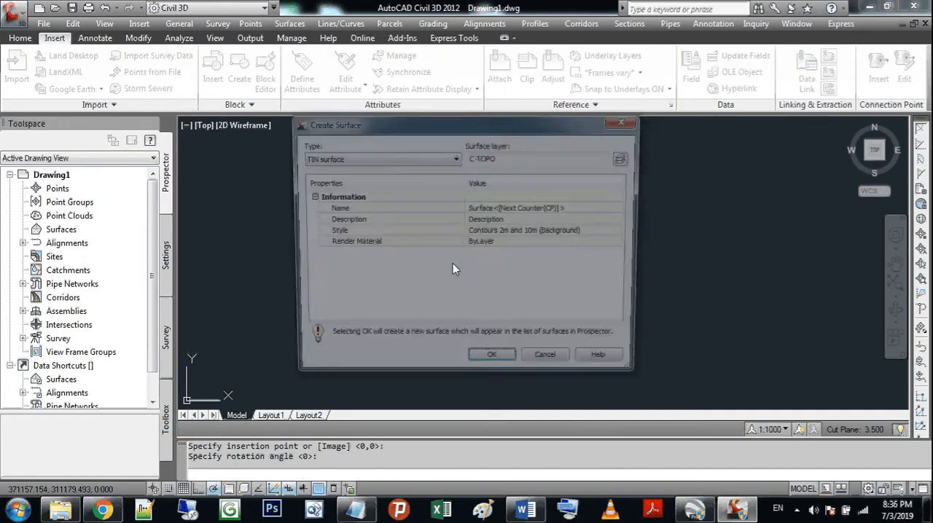
Step: Name the new TIN surface Saudi Arabia
{"action": "left_click", "coordinate": [564, 209]}
{"action": "left_click", "coordinate": [564, 209]}
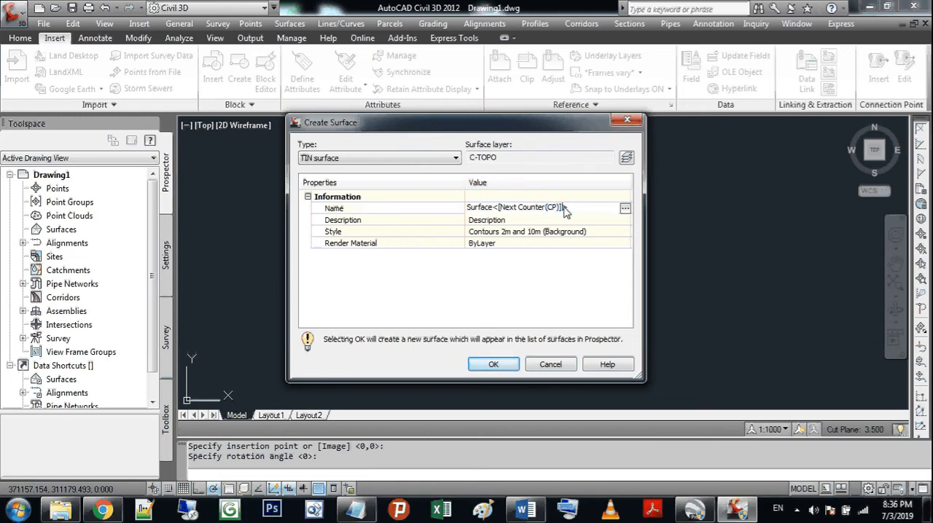
{"action": "double_click", "coordinate": [565, 209]}
{"action": "left_click", "coordinate": [564, 210]}
{"action": "left_click_drag", "start_coordinate": [575, 212], "coordinate": [456, 212]}
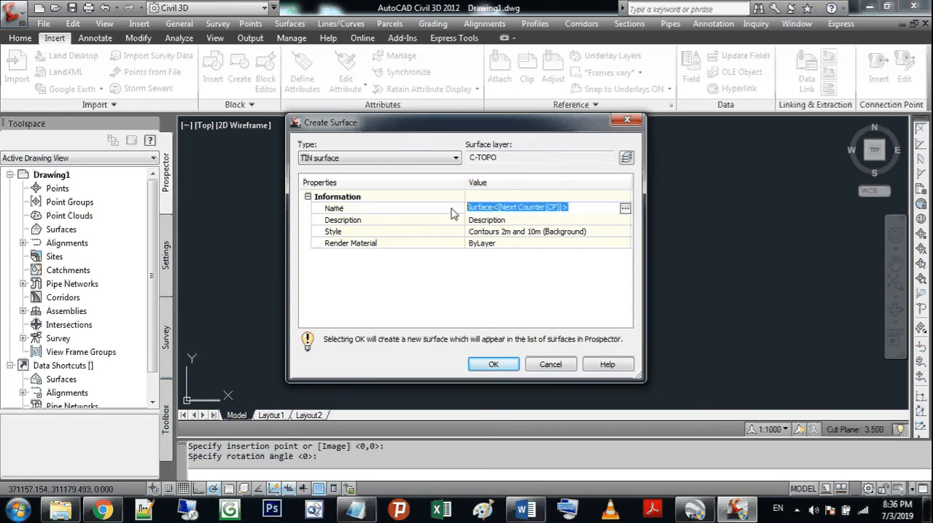
{"action": "type", "text": "Saudi ARabia"}
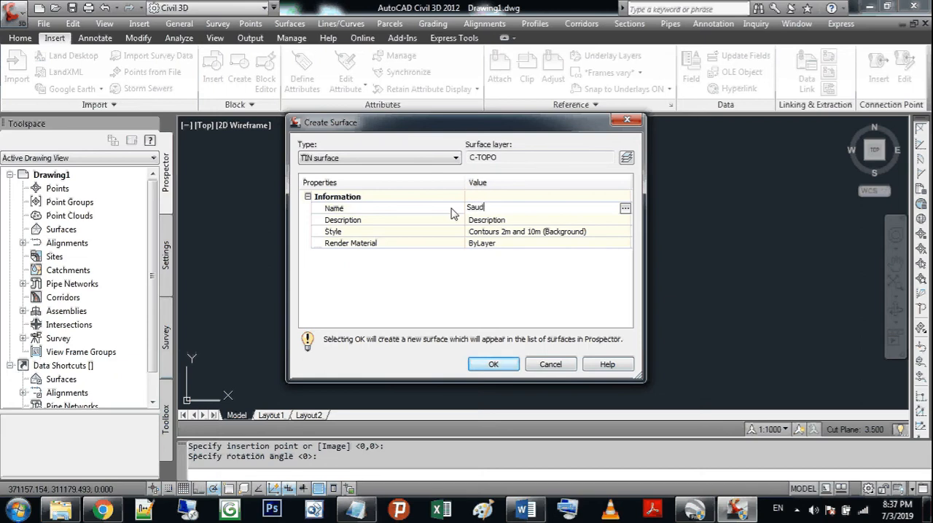
{"action": "key", "text": "BackSpace"}
{"action": "key", "text": "BackSpace"}
{"action": "key", "text": "BackSpace"}
{"action": "key", "text": "BackSpace"}
{"action": "key", "text": "BackSpace"}
{"action": "type", "text": "rabia"}
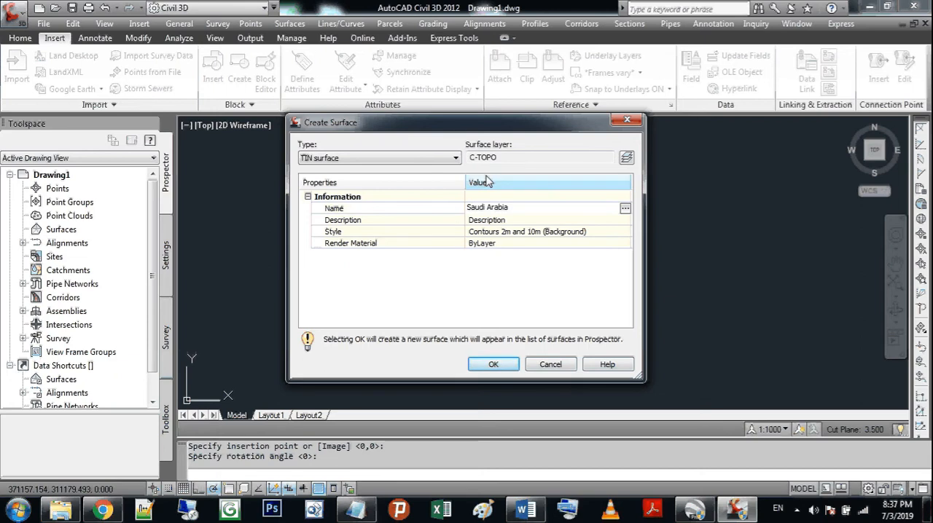
{"action": "key", "text": "Return"}
Step: Set the surface style to Contours 1m and 5m (Design) and create the surface
{"action": "left_click", "coordinate": [545, 233]}
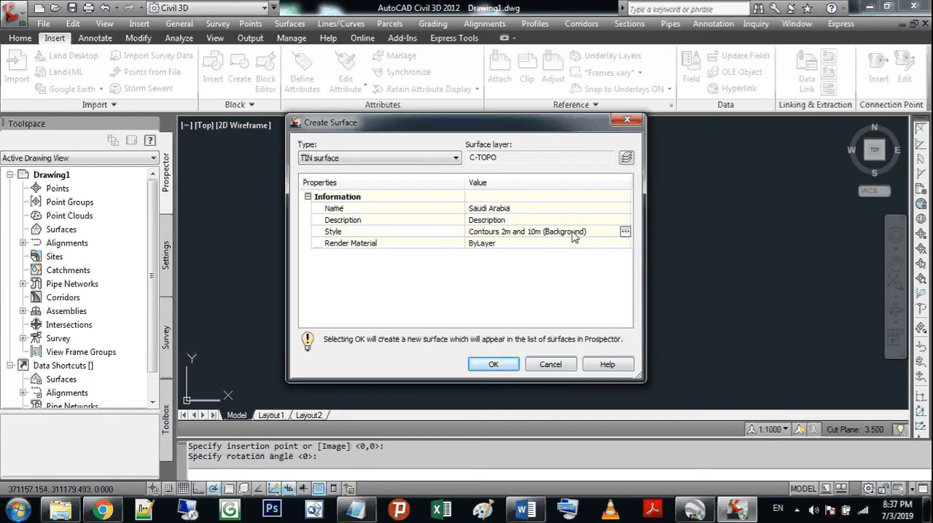
{"action": "left_click", "coordinate": [624, 231]}
{"action": "left_click", "coordinate": [463, 242]}
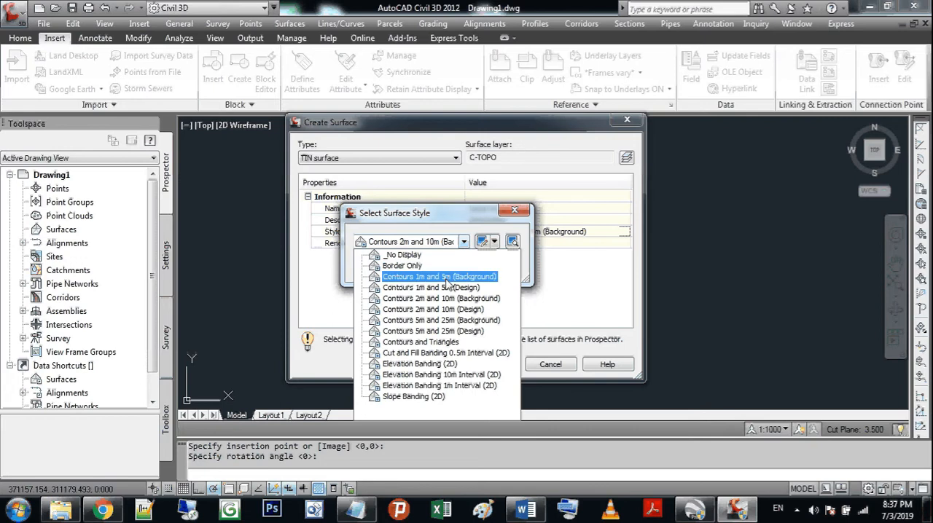
{"action": "left_click", "coordinate": [448, 290]}
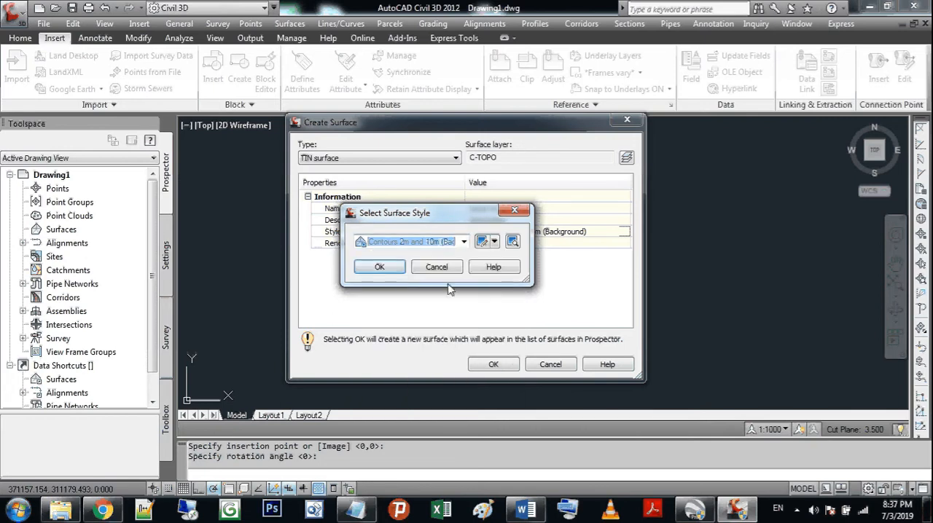
{"action": "left_click", "coordinate": [385, 266]}
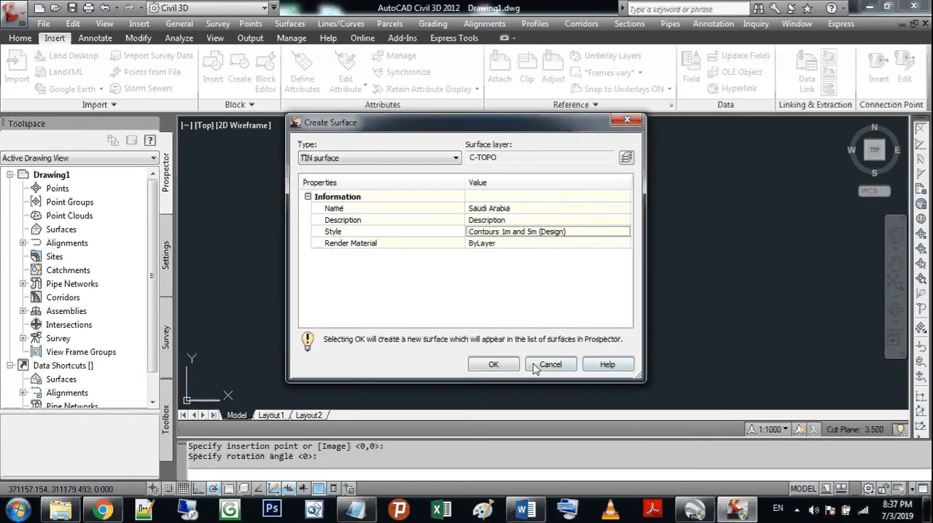
{"action": "left_click", "coordinate": [493, 365]}
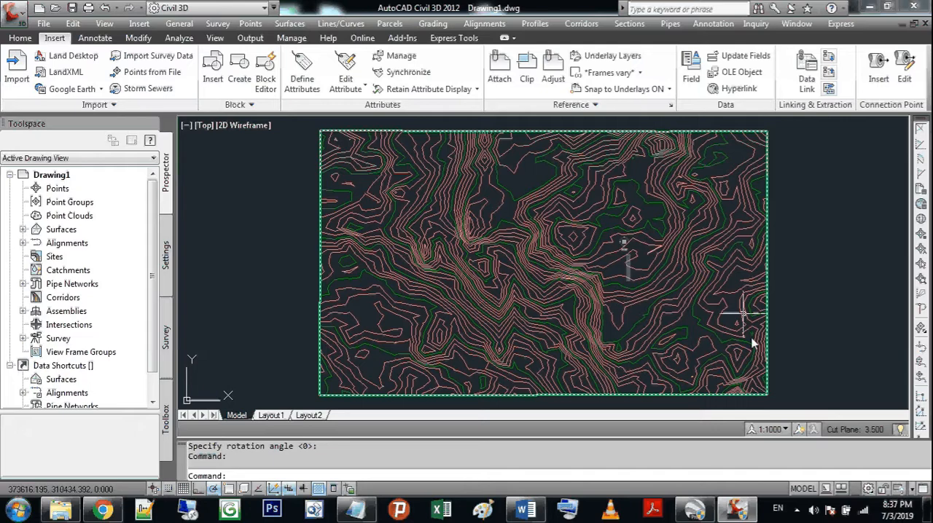
Step: Save the drawing as SA on the desktop in AutoCAD 2010 format and close Civil 3D 2012
{"action": "left_click", "coordinate": [694, 509]}
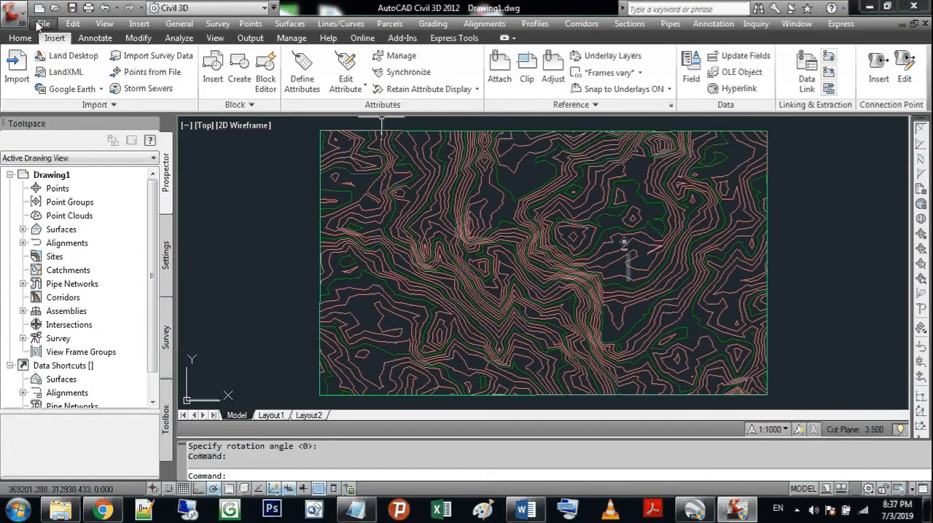
{"action": "left_click", "coordinate": [44, 23]}
{"action": "left_click", "coordinate": [80, 115]}
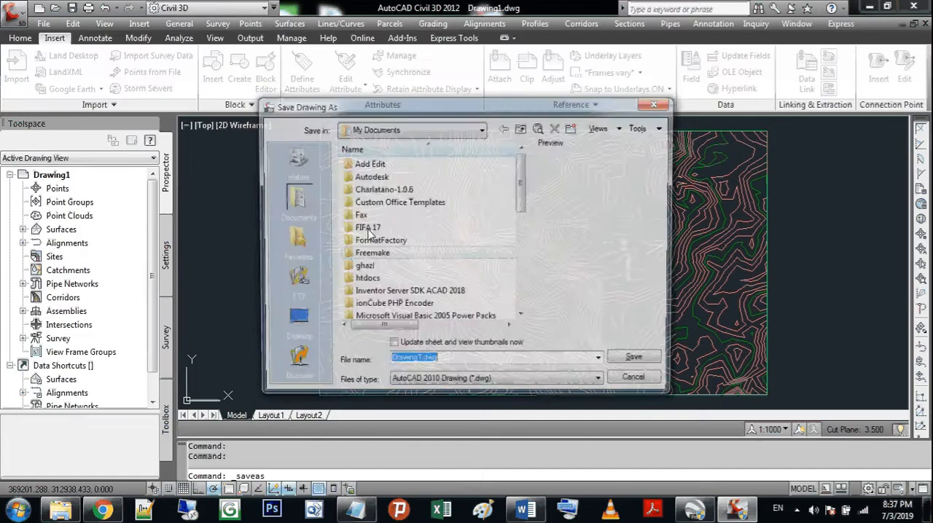
{"action": "left_click", "coordinate": [293, 322]}
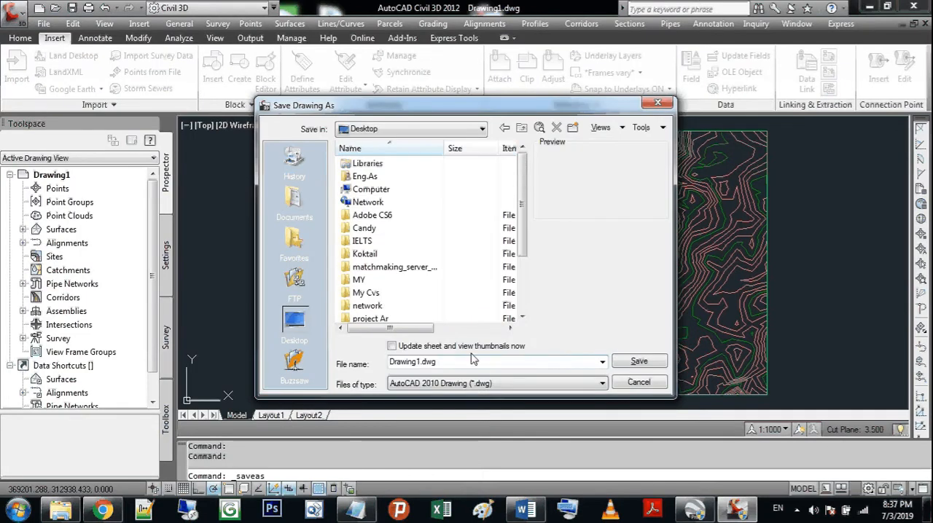
{"action": "type", "text": "SA"}
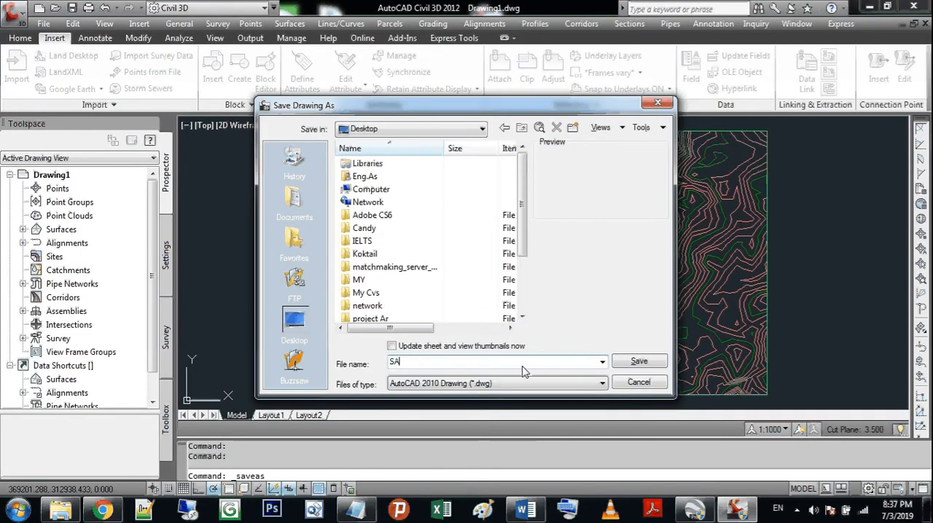
{"action": "key", "text": "Return"}
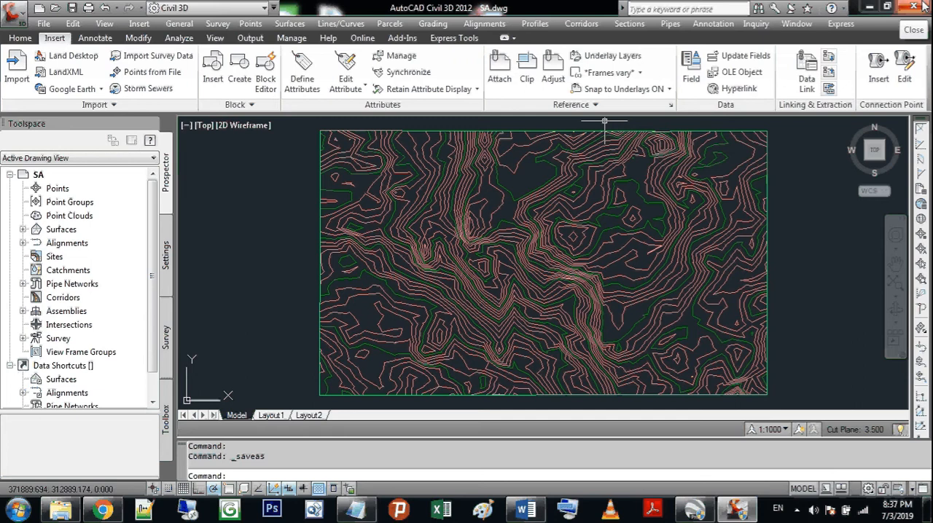
{"action": "left_click", "coordinate": [923, 6]}
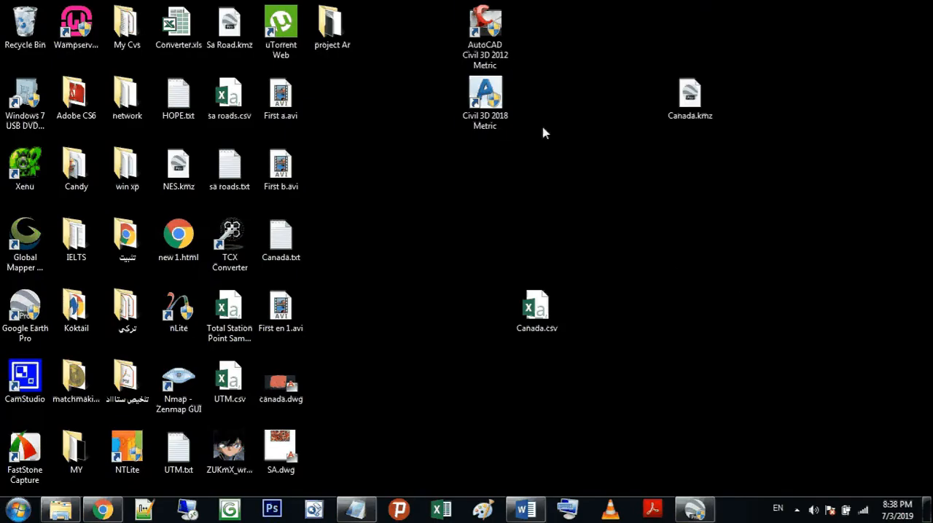
Step: Launch Civil 3D 2018 Metric, open SA.dwg from the desktop and dismiss the previous-version notice
{"action": "double_click", "coordinate": [490, 99]}
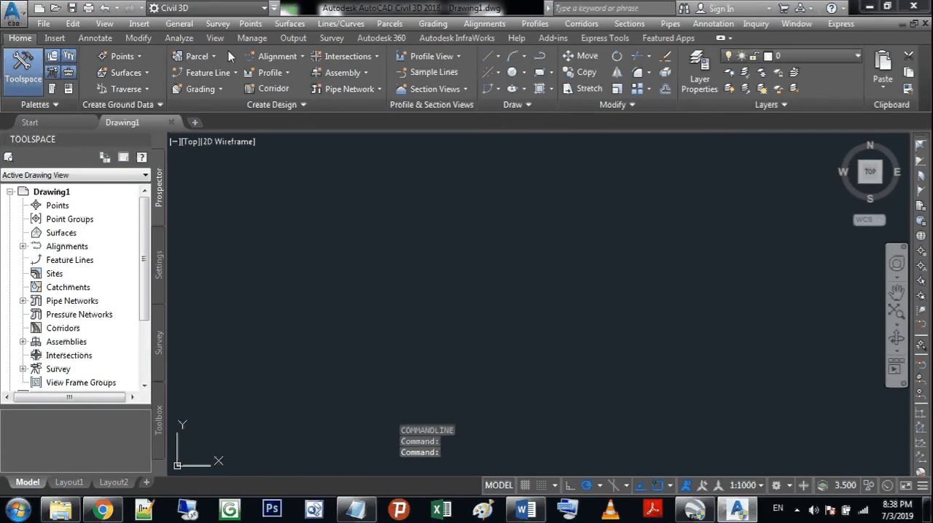
{"action": "left_click", "coordinate": [55, 8]}
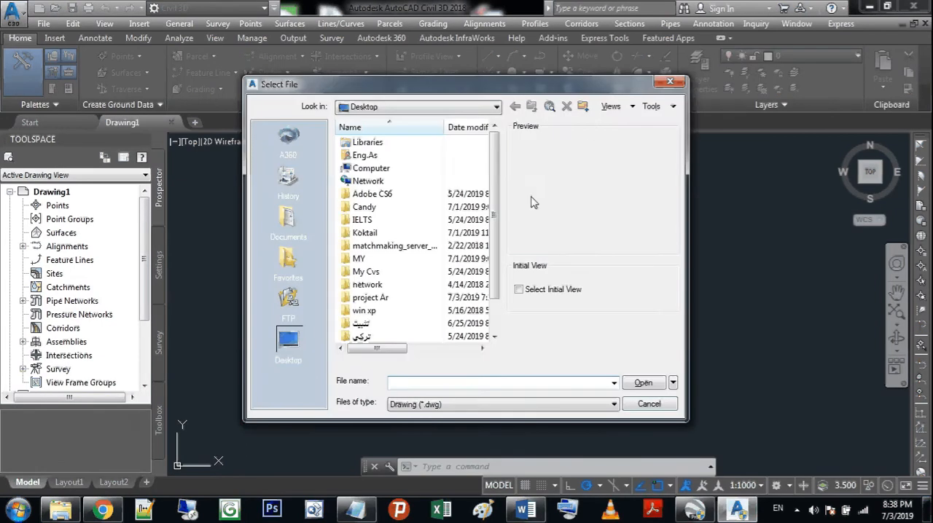
{"action": "scroll", "coordinate": [500, 185], "scroll_direction": "down", "scroll_amount": 1}
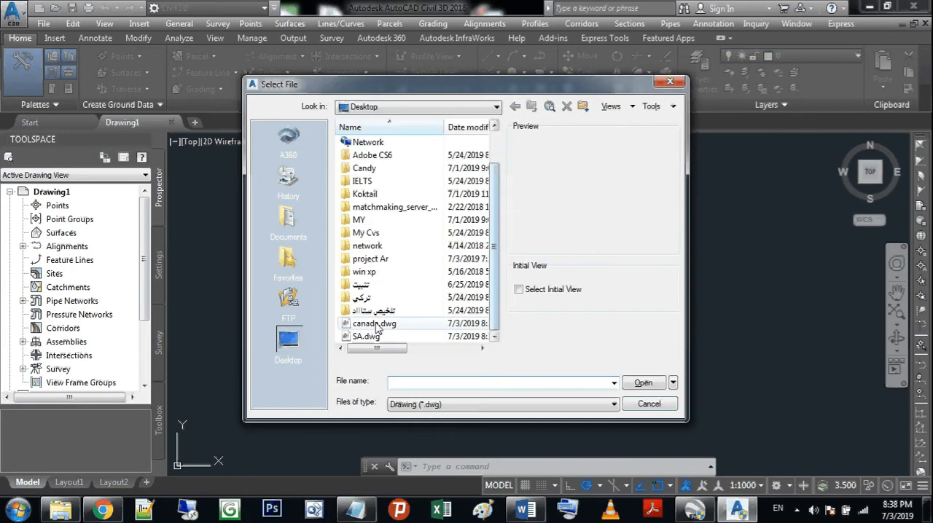
{"action": "left_click", "coordinate": [366, 337]}
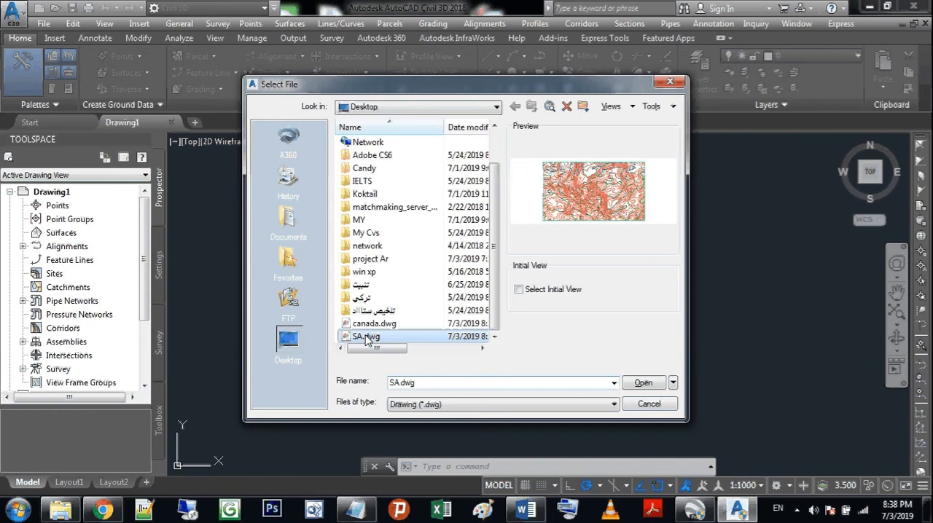
{"action": "left_click", "coordinate": [643, 382]}
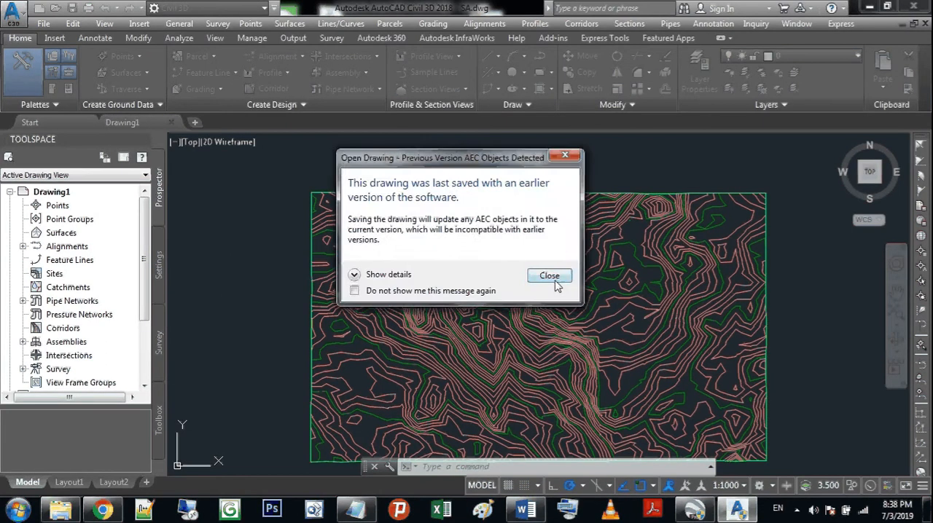
{"action": "left_click", "coordinate": [549, 274]}
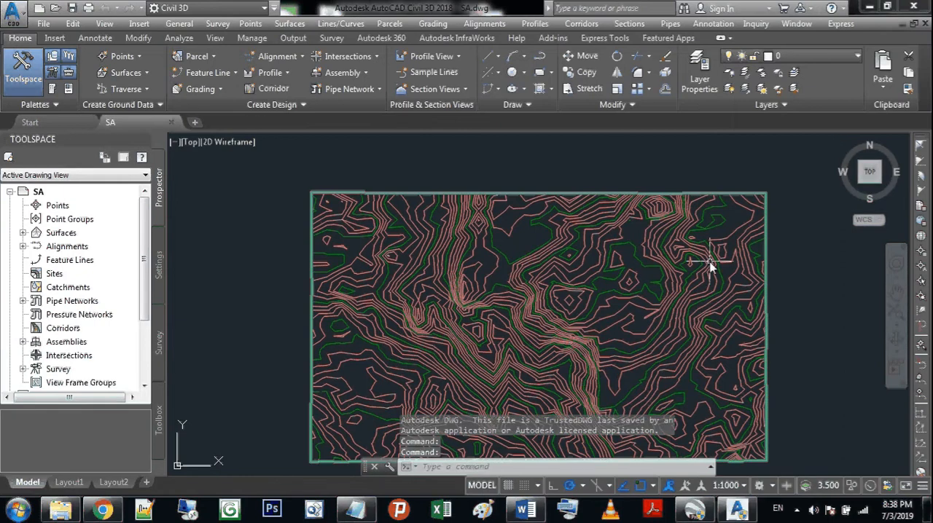
Step: Examine the Saudi Arabia surface's properties and its contour lines up close and across the whole terrain
{"action": "left_click", "coordinate": [897, 294]}
{"action": "mouse_move", "coordinate": [829, 318]}
{"action": "left_mouse_down"}
{"action": "mouse_move", "coordinate": [824, 271]}
{"action": "mouse_move", "coordinate": [822, 286]}
{"action": "left_mouse_up"}
{"action": "key", "text": "Escape"}
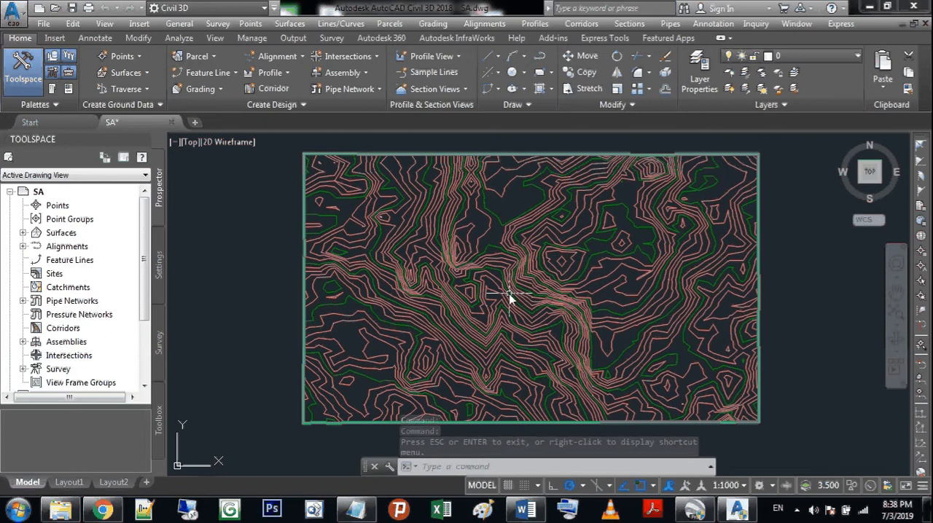
{"action": "mouse_move", "coordinate": [509, 298]}
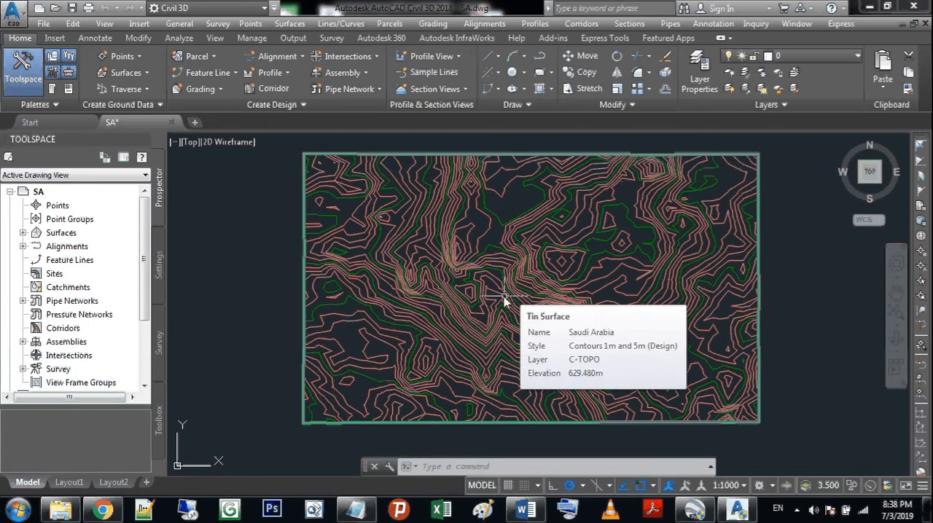
{"action": "scroll", "coordinate": [433, 304], "scroll_direction": "up", "scroll_amount": 5}
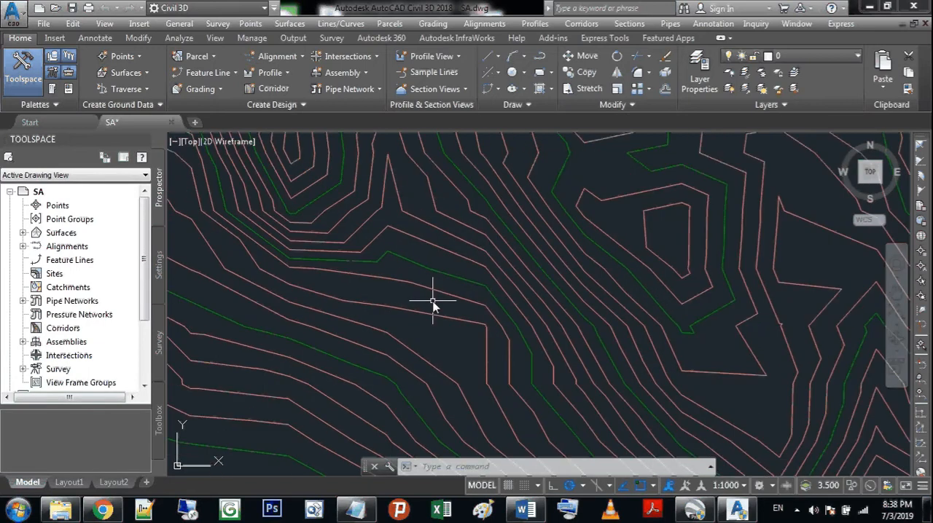
{"action": "scroll", "coordinate": [433, 305], "scroll_direction": "down", "scroll_amount": 5}
{"action": "left_click", "coordinate": [896, 295]}
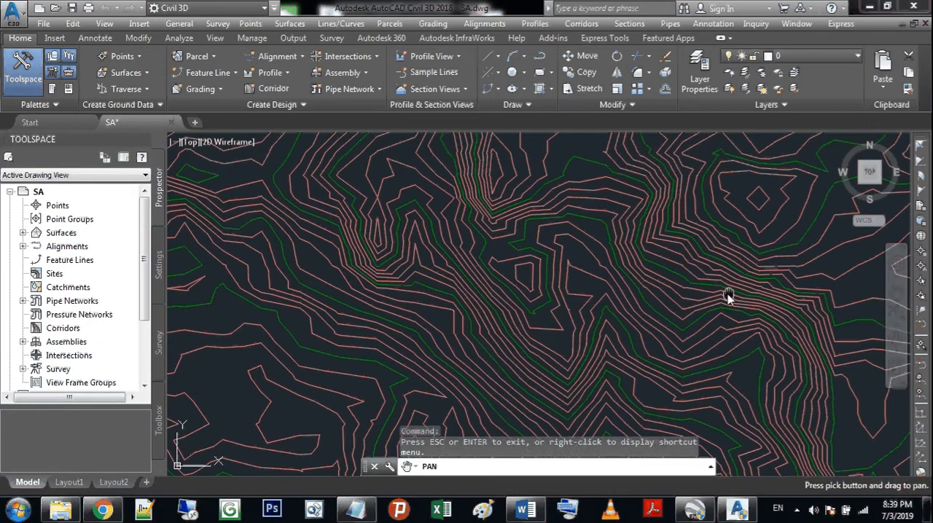
{"action": "left_click_drag", "start_coordinate": [729, 295], "coordinate": [729, 376]}
{"action": "left_click_drag", "start_coordinate": [516, 372], "coordinate": [505, 318]}
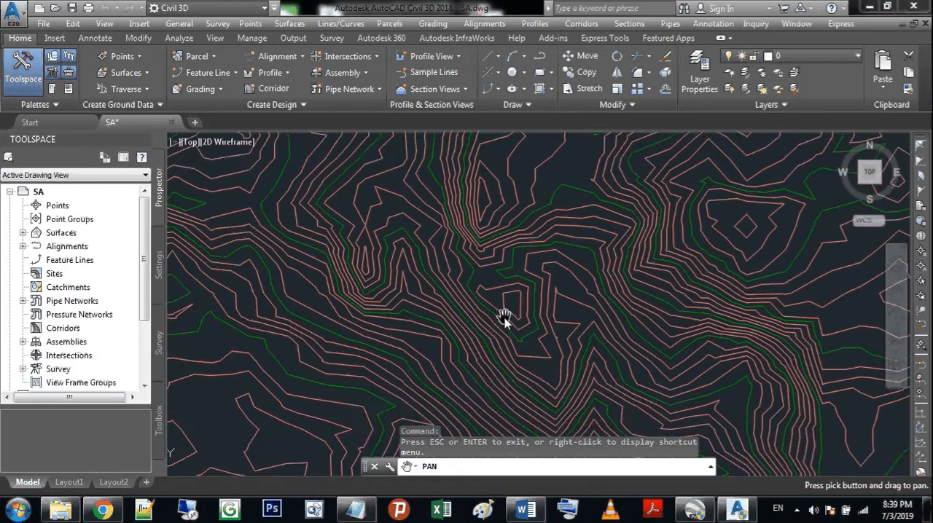
{"action": "scroll", "coordinate": [504, 318], "scroll_direction": "up", "scroll_amount": 3}
{"action": "left_click_drag", "start_coordinate": [589, 306], "coordinate": [589, 348]}
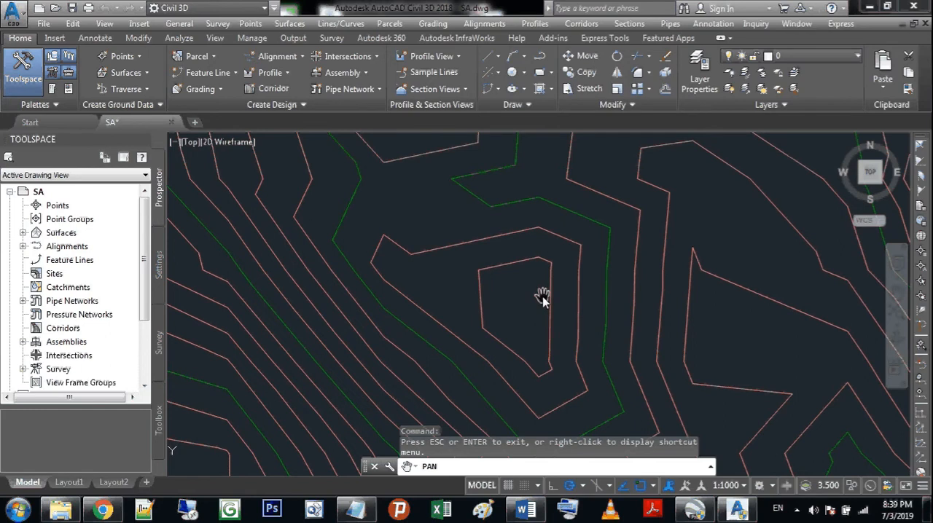
{"action": "scroll", "coordinate": [542, 297], "scroll_direction": "down", "scroll_amount": 6}
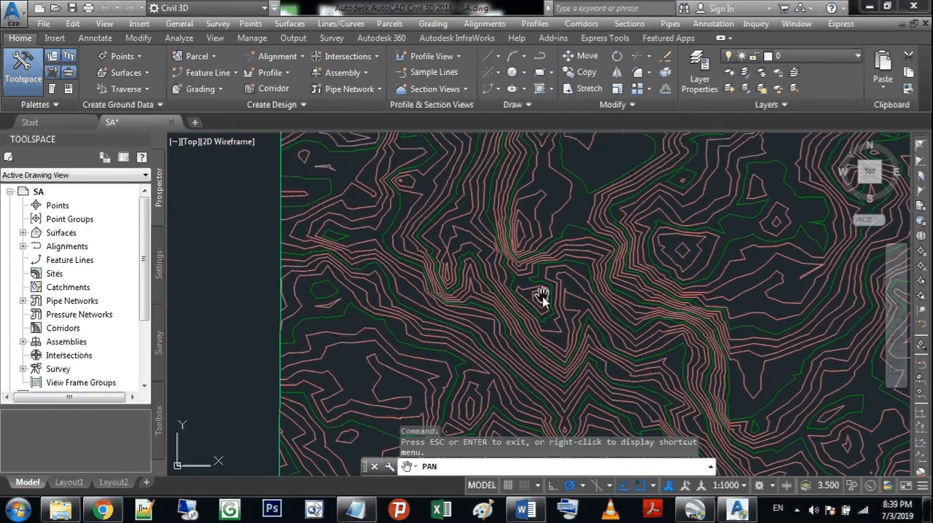
Step: Start labelling multiple surface contours and place the label line's first segment near the terrain's northwest corner
{"action": "scroll", "coordinate": [538, 312], "scroll_direction": "up", "scroll_amount": 2}
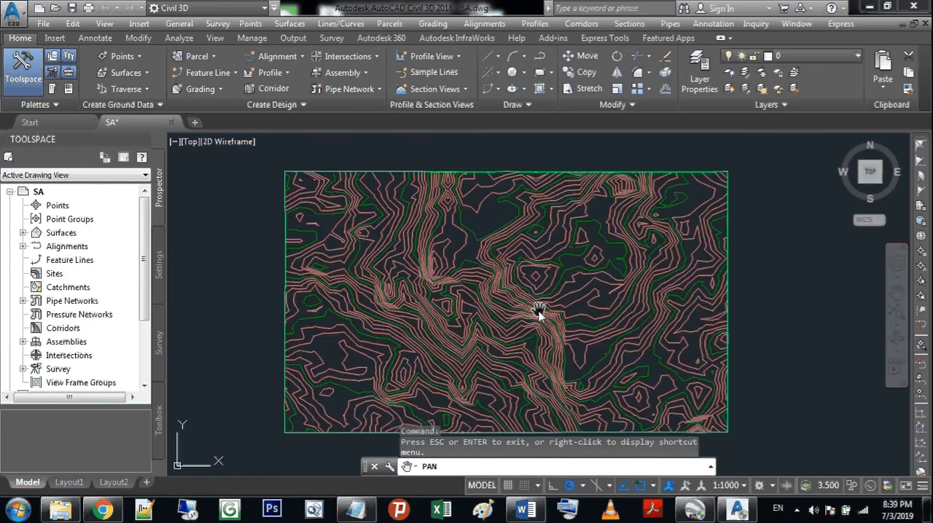
{"action": "key", "text": "Escape"}
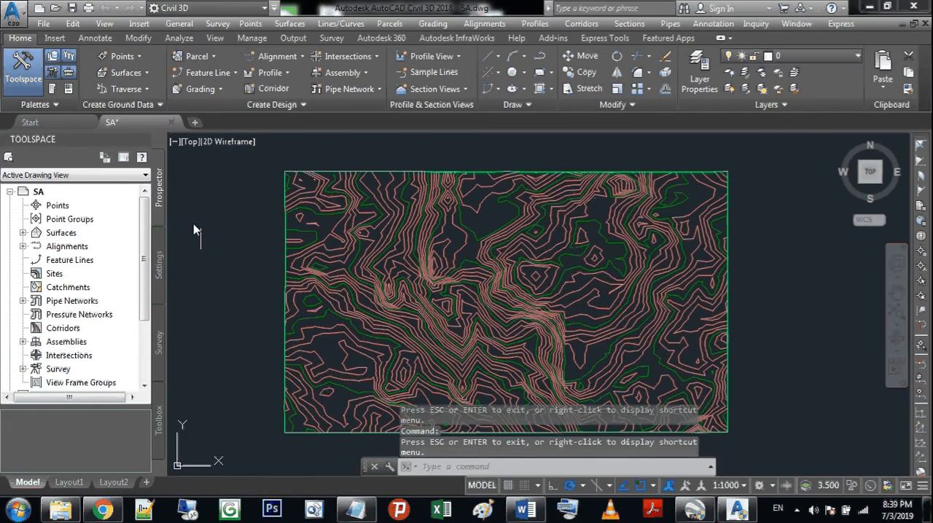
{"action": "left_click", "coordinate": [108, 41]}
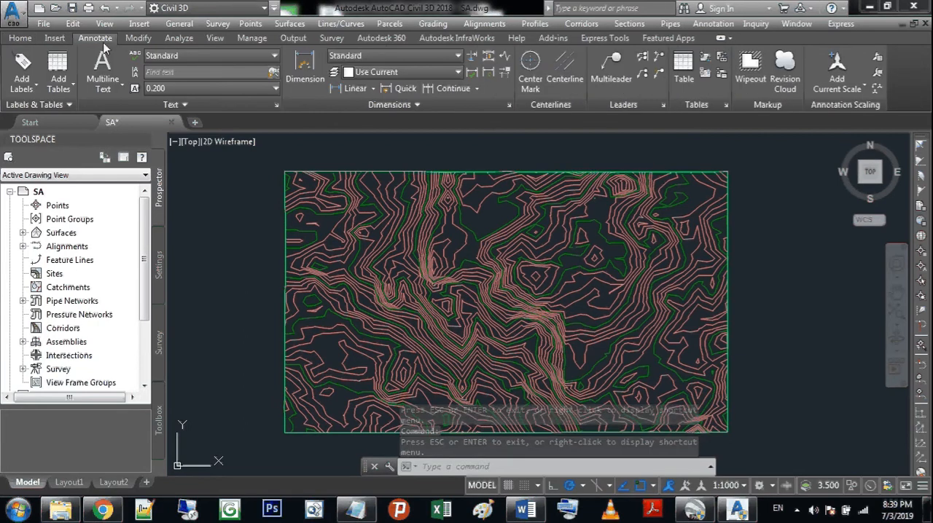
{"action": "left_click", "coordinate": [32, 91]}
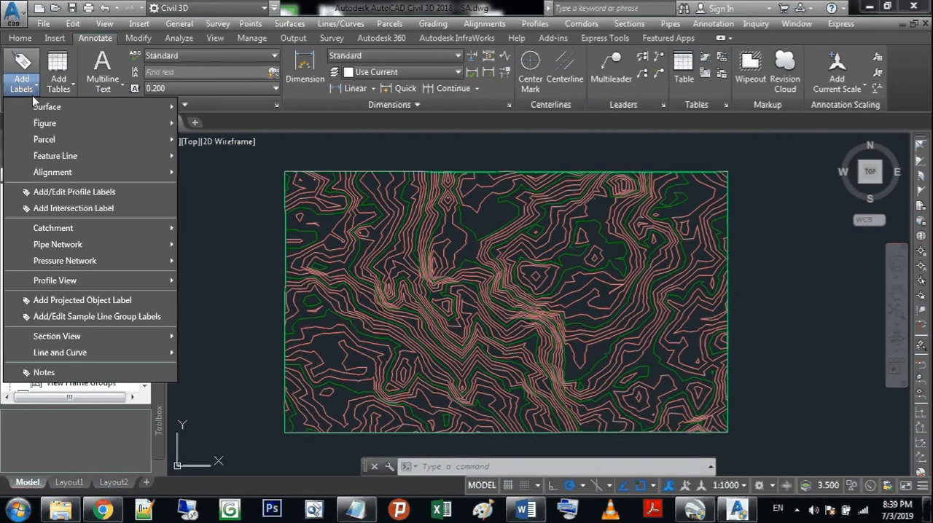
{"action": "mouse_move", "coordinate": [73, 108]}
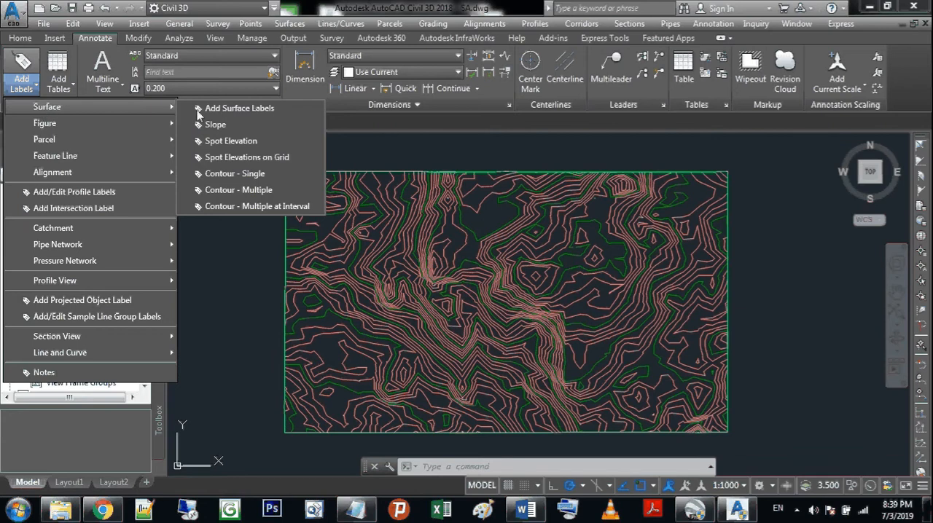
{"action": "left_click", "coordinate": [235, 191]}
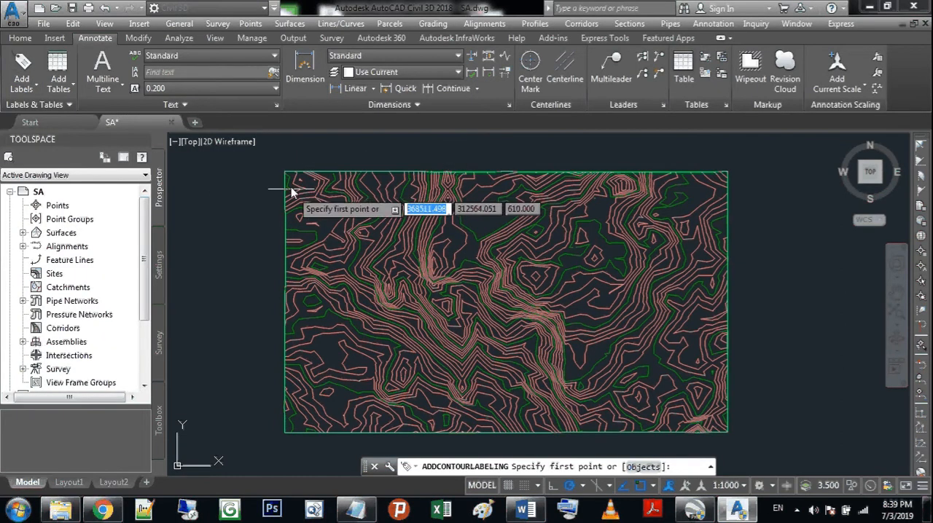
{"action": "left_click", "coordinate": [895, 292]}
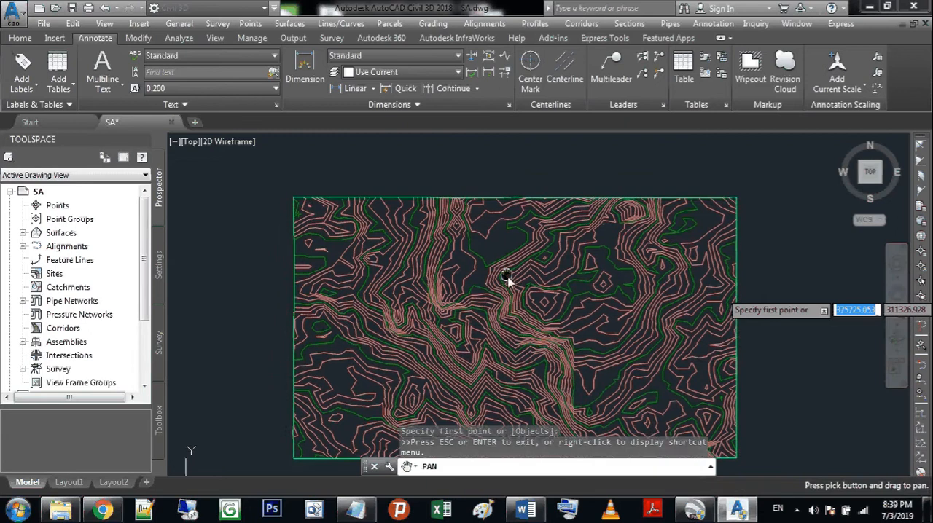
{"action": "scroll", "coordinate": [510, 288], "scroll_direction": "up", "scroll_amount": 5}
{"action": "left_click_drag", "start_coordinate": [520, 302], "coordinate": [430, 260]}
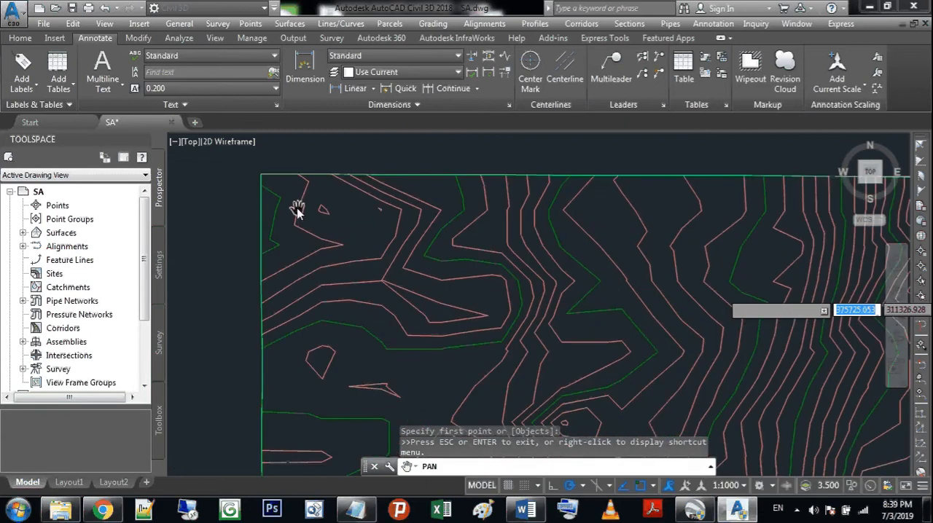
{"action": "key", "text": "Escape"}
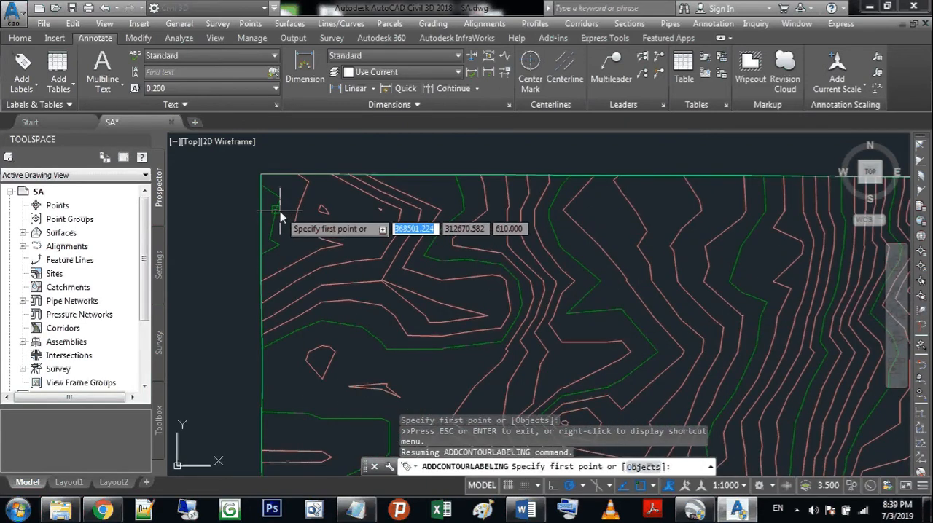
{"action": "left_click", "coordinate": [280, 213]}
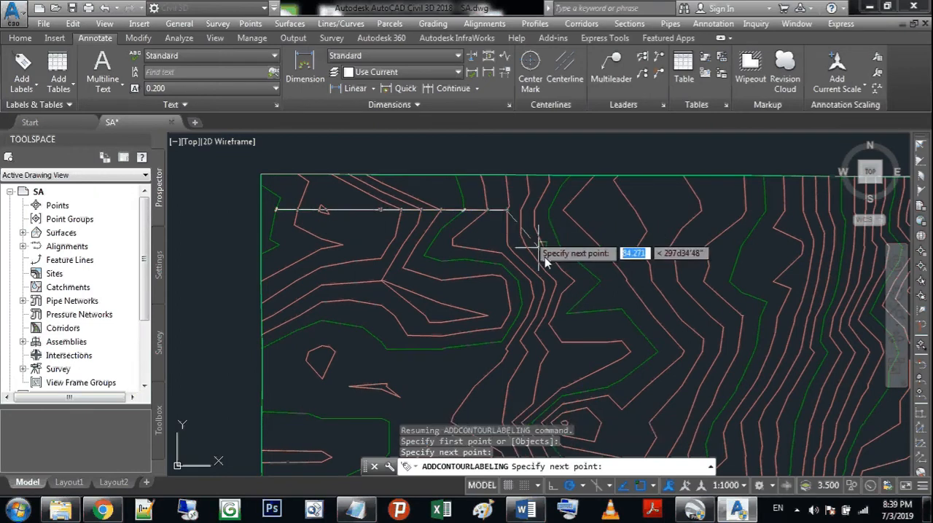
Step: Extend the contour label line southeast across the terrain, up to the east edge and back west along the northern boundary
{"action": "scroll", "coordinate": [567, 311], "scroll_direction": "down", "scroll_amount": 4}
{"action": "mouse_move", "coordinate": [729, 314]}
{"action": "middle_mouse_down"}
{"action": "mouse_move", "coordinate": [610, 252]}
{"action": "mouse_move", "coordinate": [534, 195]}
{"action": "middle_mouse_up"}
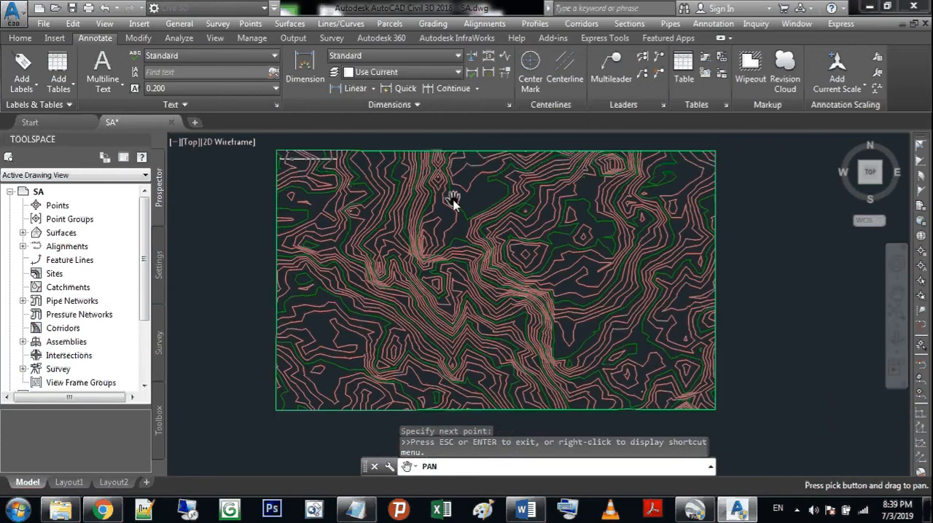
{"action": "key", "text": "Escape"}
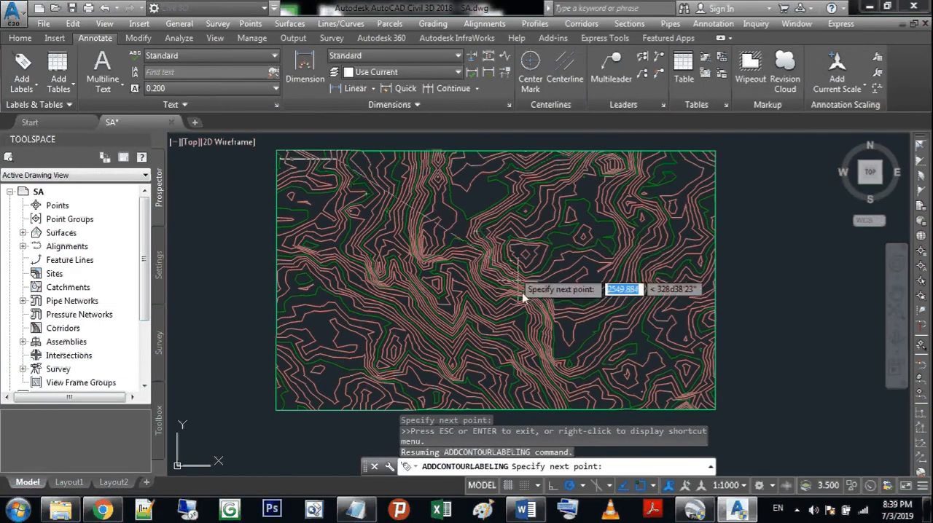
{"action": "left_click", "coordinate": [618, 241]}
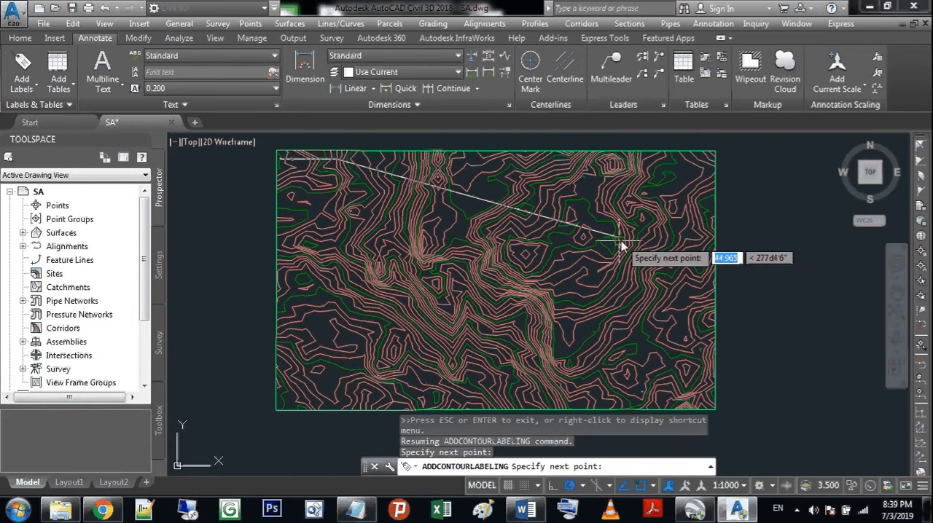
{"action": "left_click", "coordinate": [687, 195]}
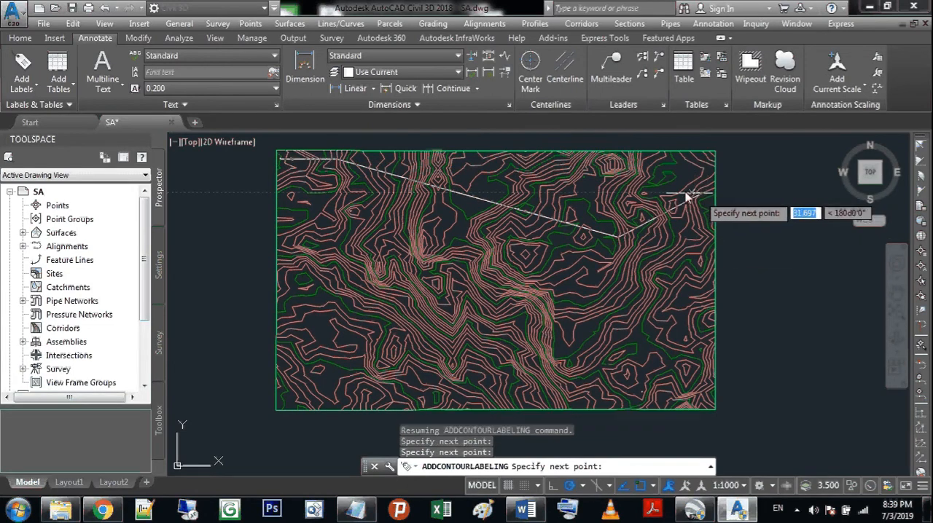
{"action": "left_click", "coordinate": [576, 159]}
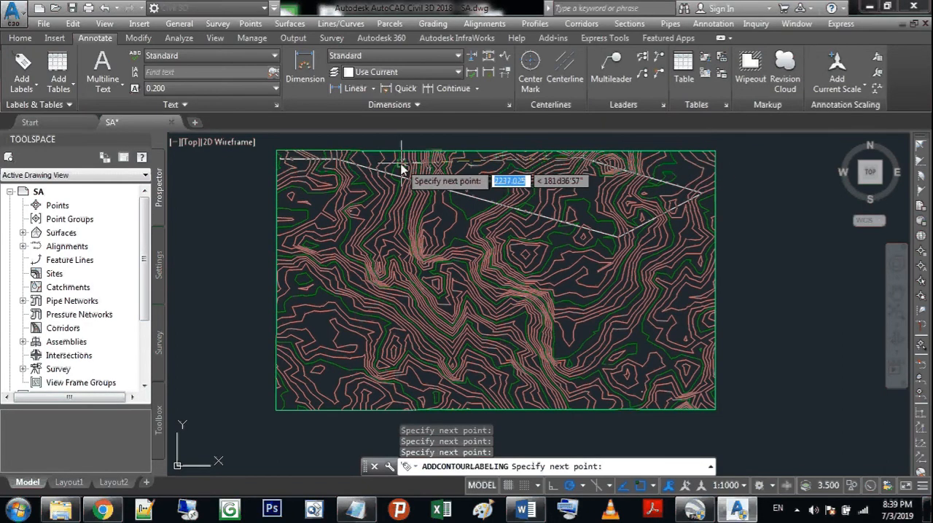
{"action": "left_click", "coordinate": [371, 167]}
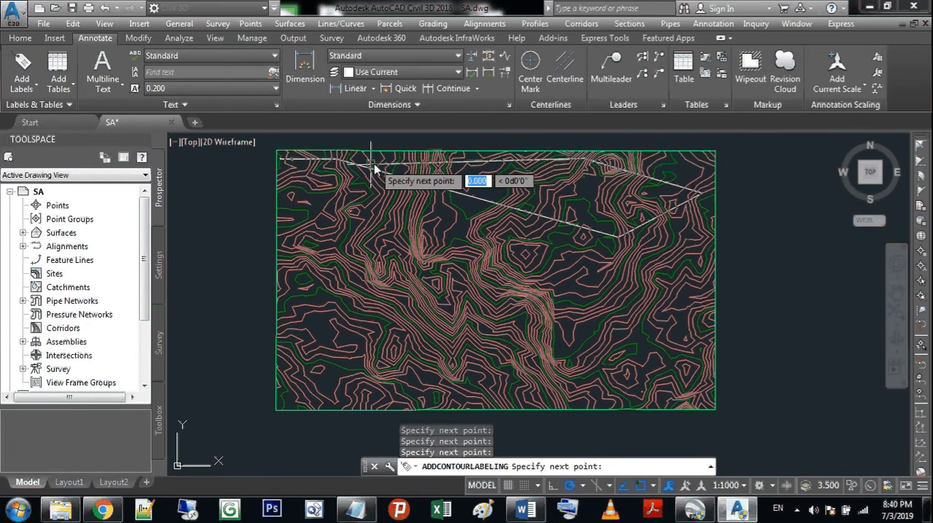
{"action": "left_click", "coordinate": [289, 195]}
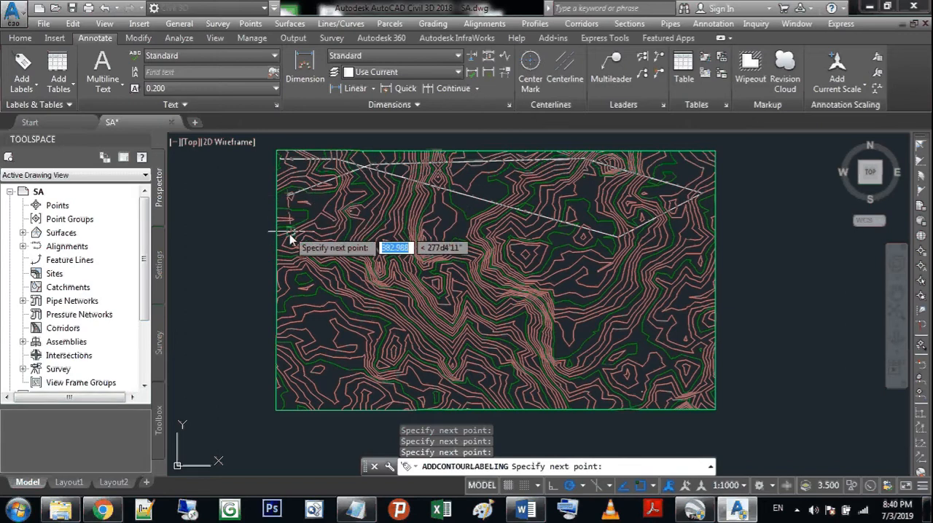
Step: Continue the contour label line southeast through the centre, around the eastern basin and west along the southern part of the terrain
{"action": "left_click", "coordinate": [341, 284]}
{"action": "left_click", "coordinate": [452, 357]}
{"action": "left_click", "coordinate": [568, 268]}
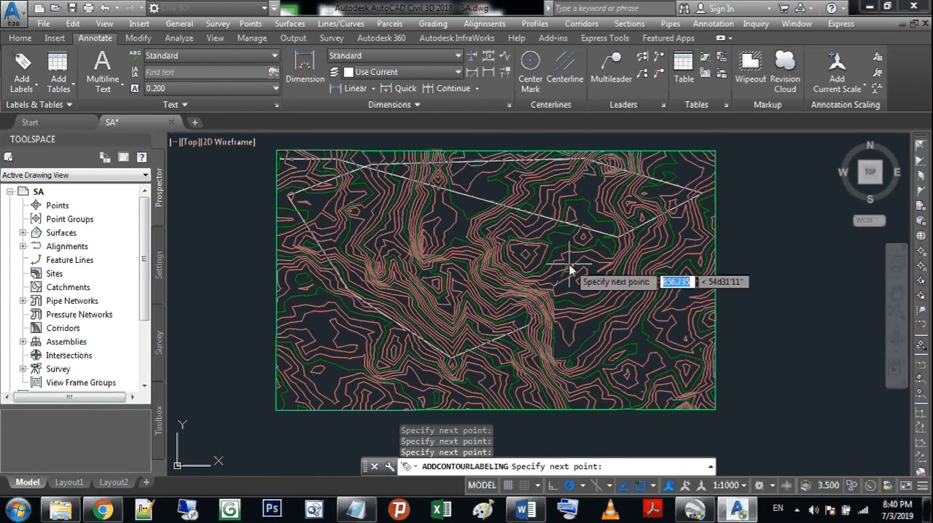
{"action": "left_click", "coordinate": [643, 279]}
{"action": "left_click", "coordinate": [654, 346]}
{"action": "left_click", "coordinate": [638, 383]}
{"action": "left_click", "coordinate": [508, 392]}
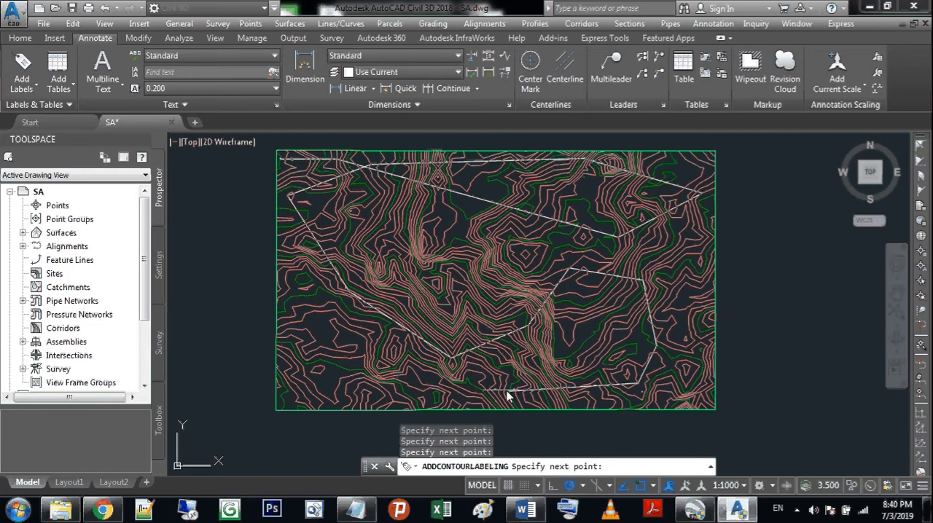
{"action": "left_click", "coordinate": [386, 393]}
{"action": "left_click", "coordinate": [285, 382]}
{"action": "left_click", "coordinate": [289, 348]}
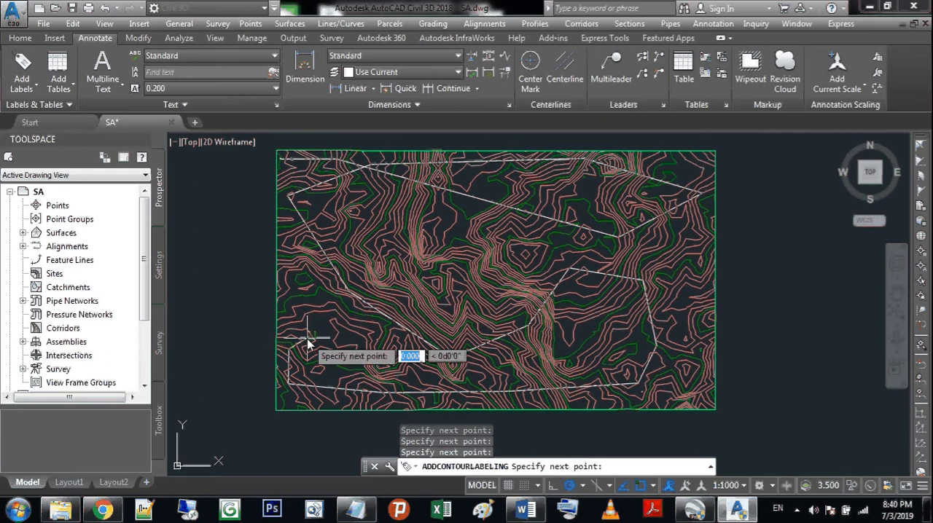
Step: Route the contour label line in crossing loops through the terrain's central and northwestern contours
{"action": "left_click", "coordinate": [347, 323]}
{"action": "left_click", "coordinate": [420, 252]}
{"action": "left_click", "coordinate": [516, 230]}
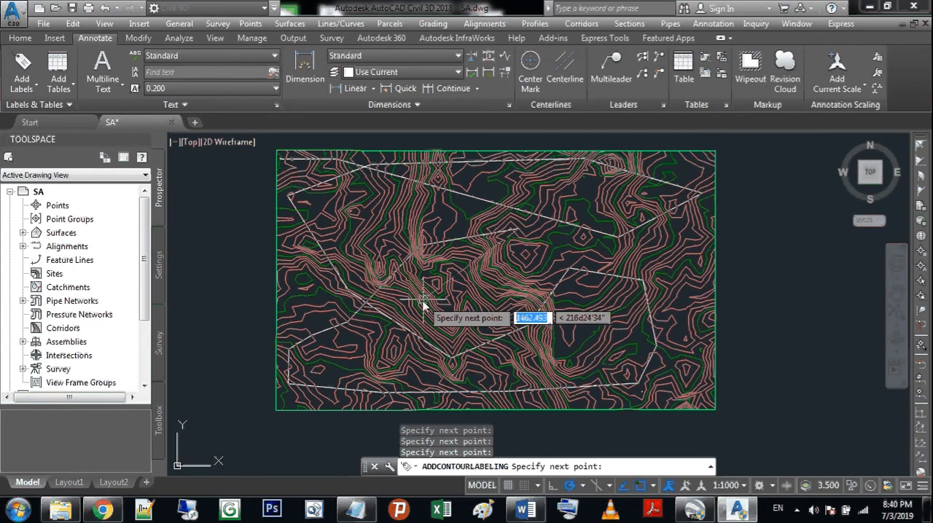
{"action": "left_click", "coordinate": [394, 320]}
{"action": "left_click", "coordinate": [453, 328]}
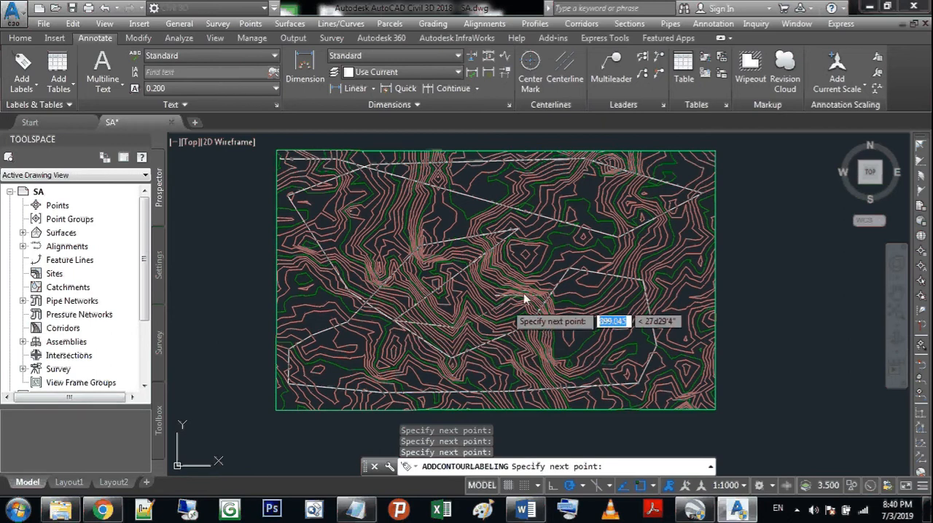
{"action": "left_click", "coordinate": [558, 273]}
{"action": "left_click", "coordinate": [542, 239]}
{"action": "left_click", "coordinate": [425, 193]}
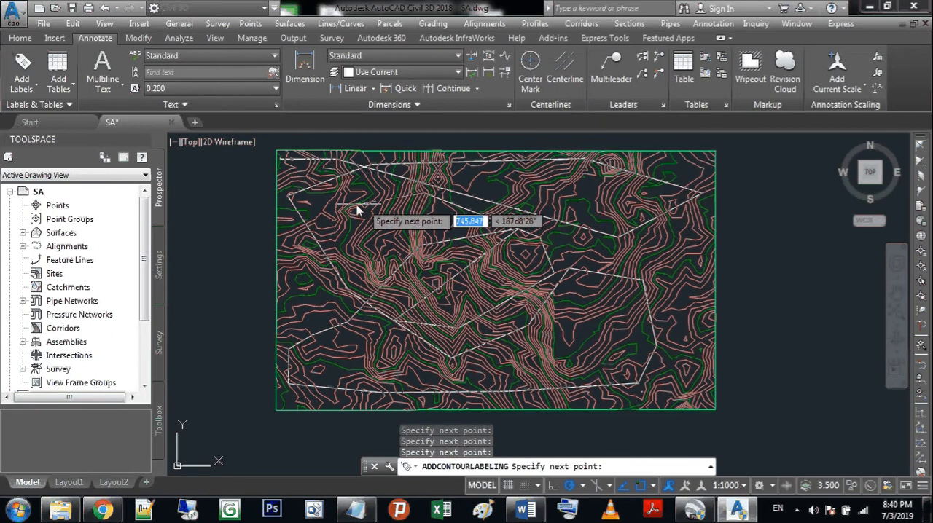
{"action": "left_click", "coordinate": [351, 211]}
{"action": "left_click", "coordinate": [362, 282]}
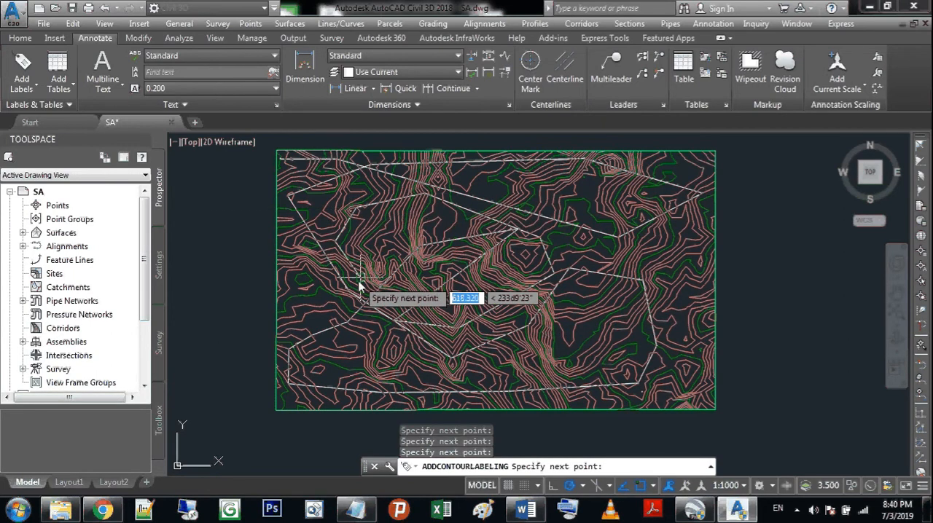
{"action": "left_click", "coordinate": [470, 273]}
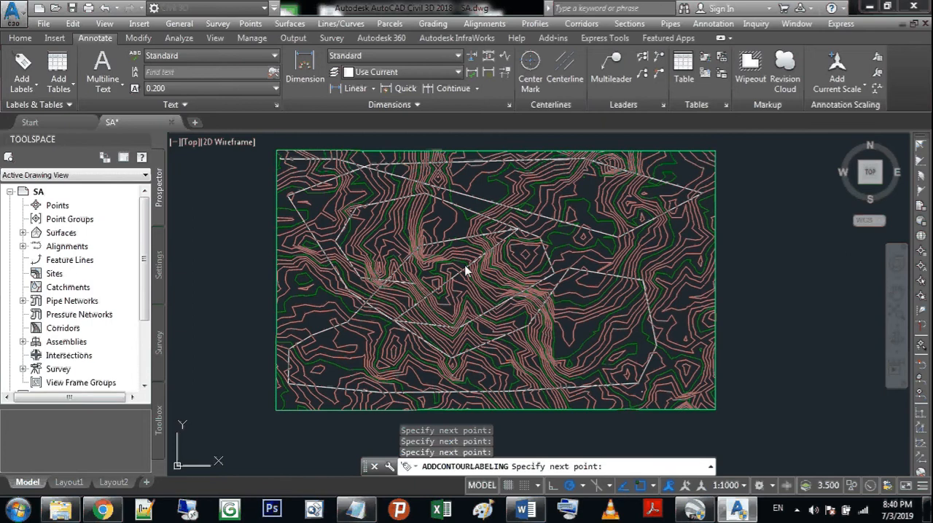
Step: Carry the contour label line around the southeastern and eastern contours, west along the southern boundary, and end the labelling
{"action": "left_click", "coordinate": [500, 278]}
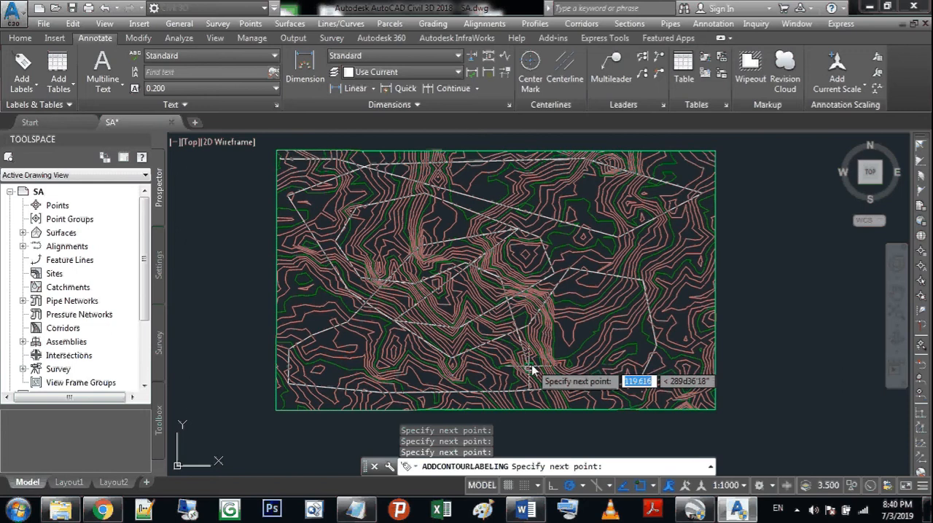
{"action": "left_click", "coordinate": [595, 373]}
{"action": "left_click", "coordinate": [650, 323]}
{"action": "left_click", "coordinate": [670, 228]}
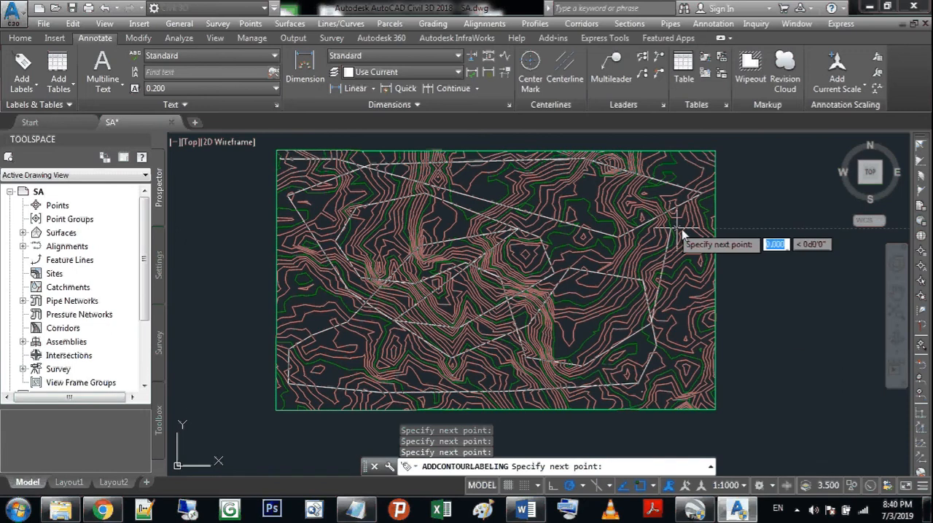
{"action": "left_click", "coordinate": [691, 283]}
{"action": "left_click", "coordinate": [701, 358]}
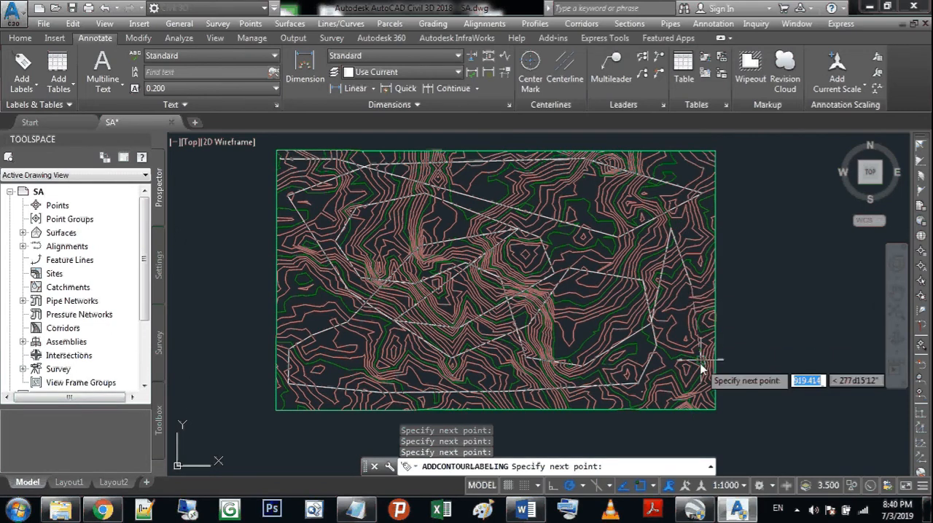
{"action": "left_click", "coordinate": [683, 409]}
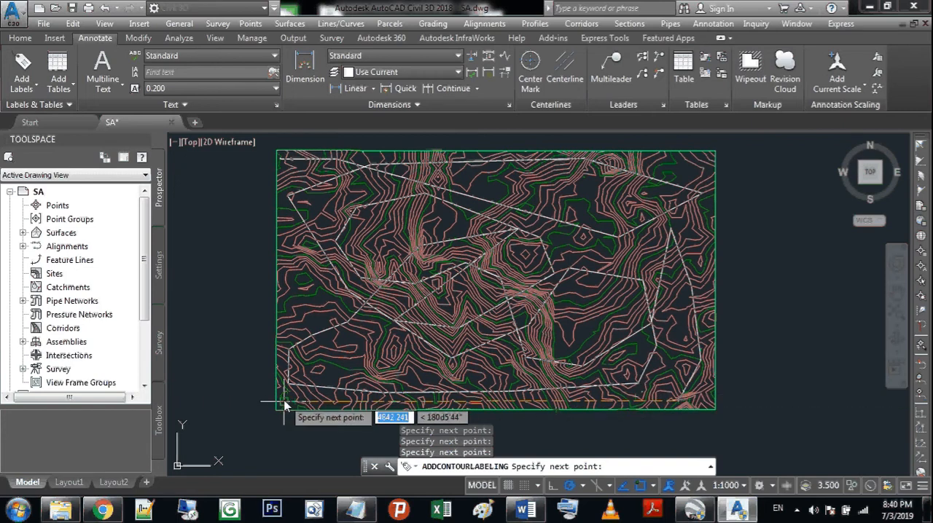
{"action": "key", "text": "Escape"}
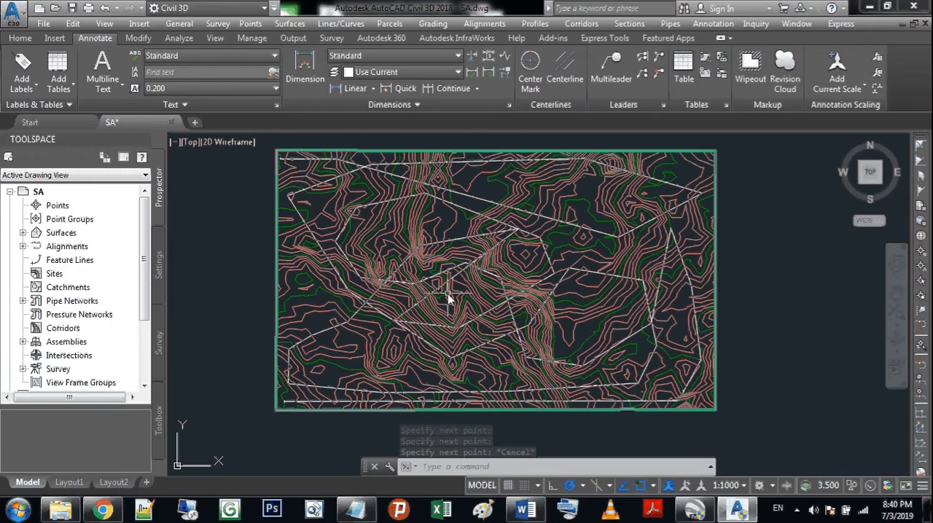
Step: Examine the elevation labels where the label line crosses the central contours, up close and across the whole terrain
{"action": "scroll", "coordinate": [421, 291], "scroll_direction": "up", "scroll_amount": 4}
{"action": "scroll", "coordinate": [512, 271], "scroll_direction": "up", "scroll_amount": 5}
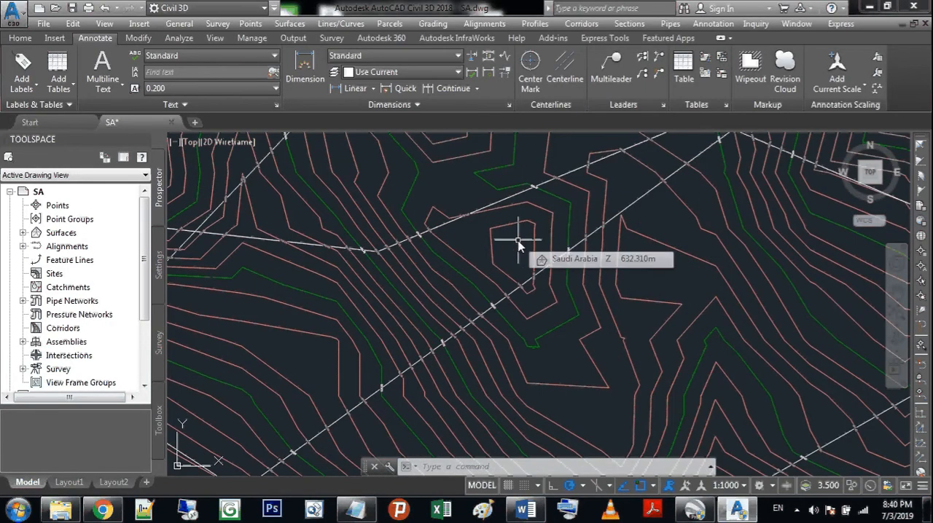
{"action": "left_click", "coordinate": [898, 293]}
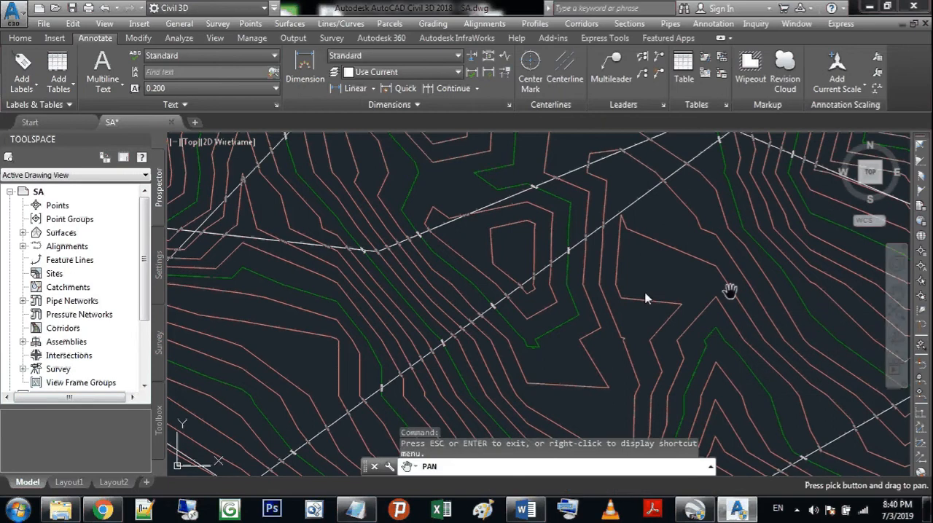
{"action": "scroll", "coordinate": [542, 293], "scroll_direction": "up", "scroll_amount": 5}
{"action": "left_click_drag", "start_coordinate": [458, 280], "coordinate": [495, 354]}
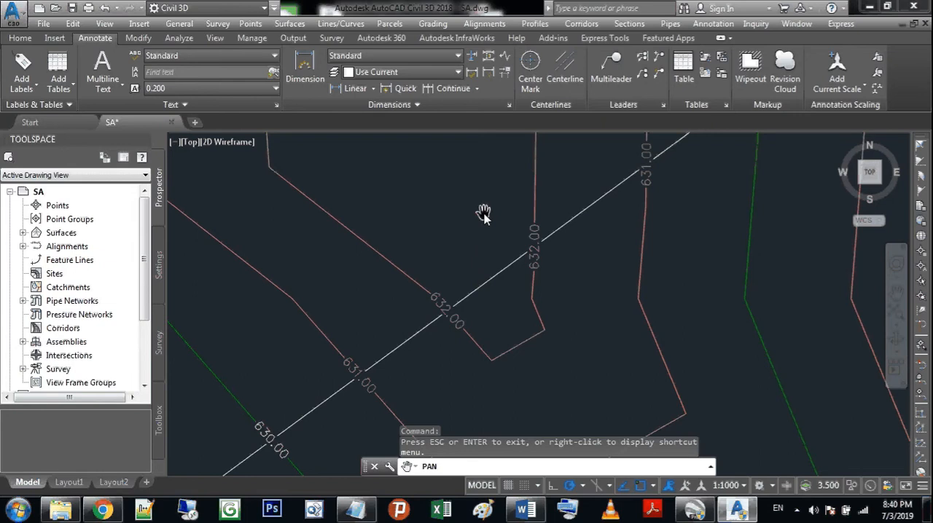
{"action": "left_click_drag", "start_coordinate": [483, 212], "coordinate": [479, 291]}
{"action": "scroll", "coordinate": [478, 291], "scroll_direction": "down", "scroll_amount": 3}
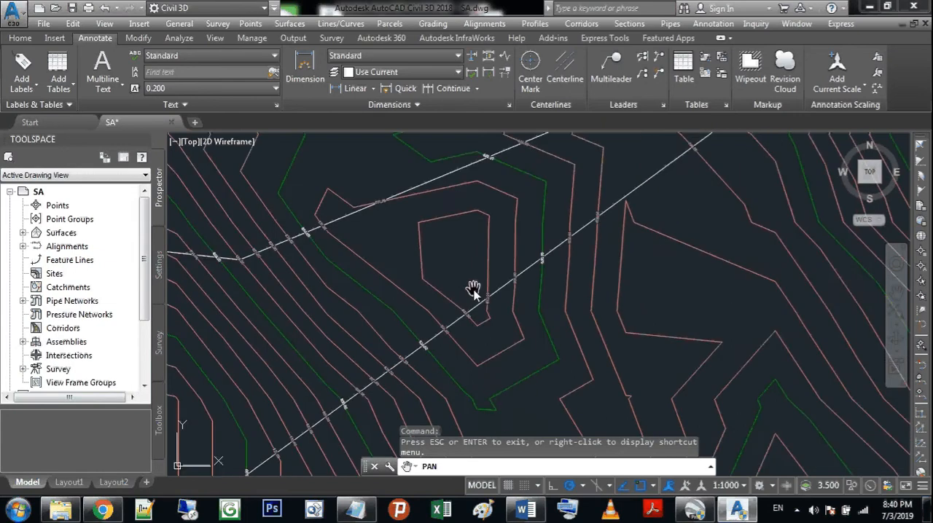
{"action": "scroll", "coordinate": [474, 290], "scroll_direction": "down", "scroll_amount": 5}
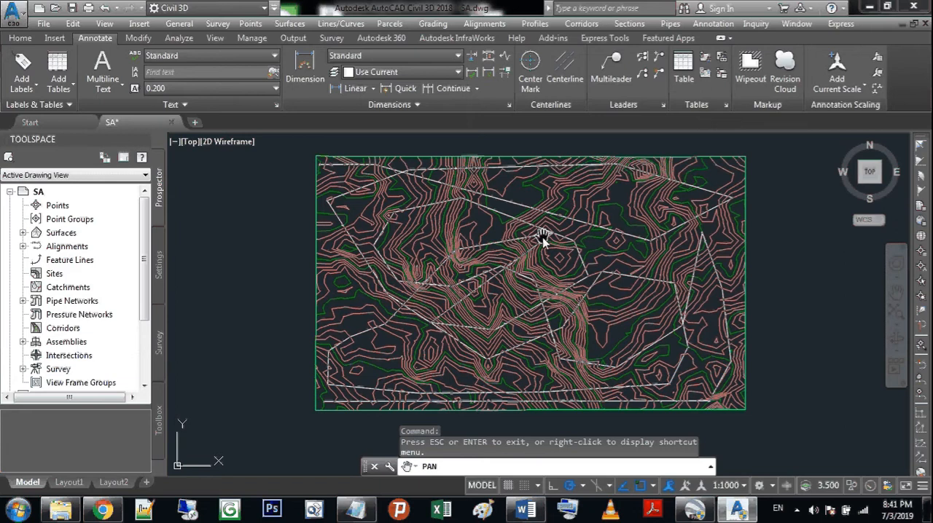
Step: Turn off the display of the contour label line in the properties of the surface contour label group
{"action": "key", "text": "Escape"}
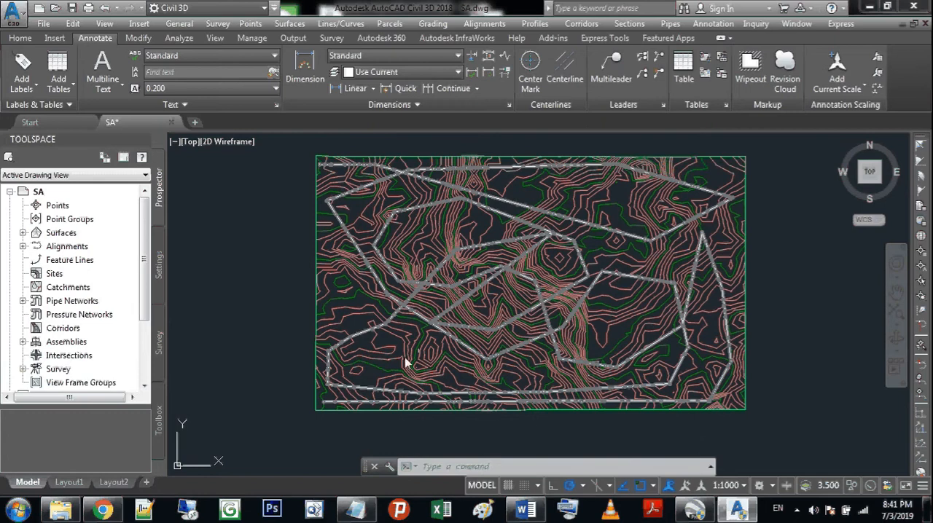
{"action": "scroll", "coordinate": [430, 345], "scroll_direction": "up", "scroll_amount": 10}
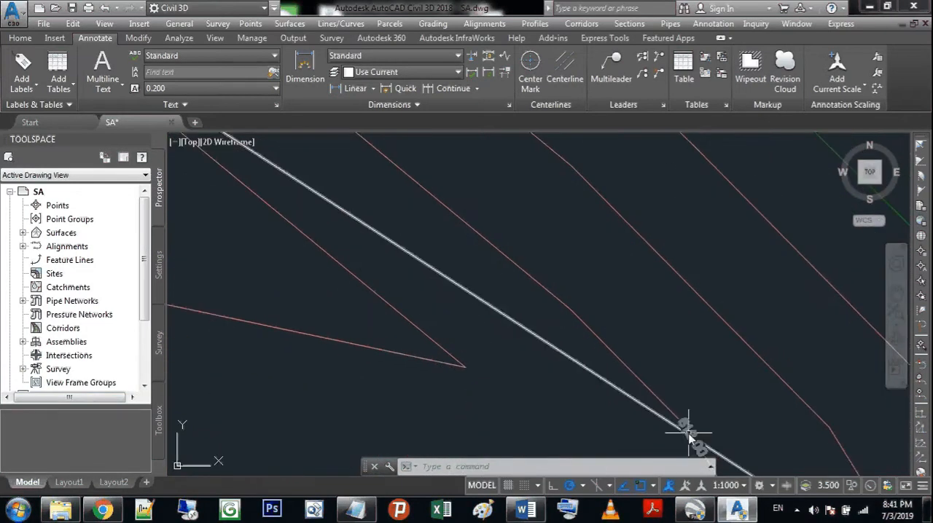
{"action": "left_click", "coordinate": [687, 428]}
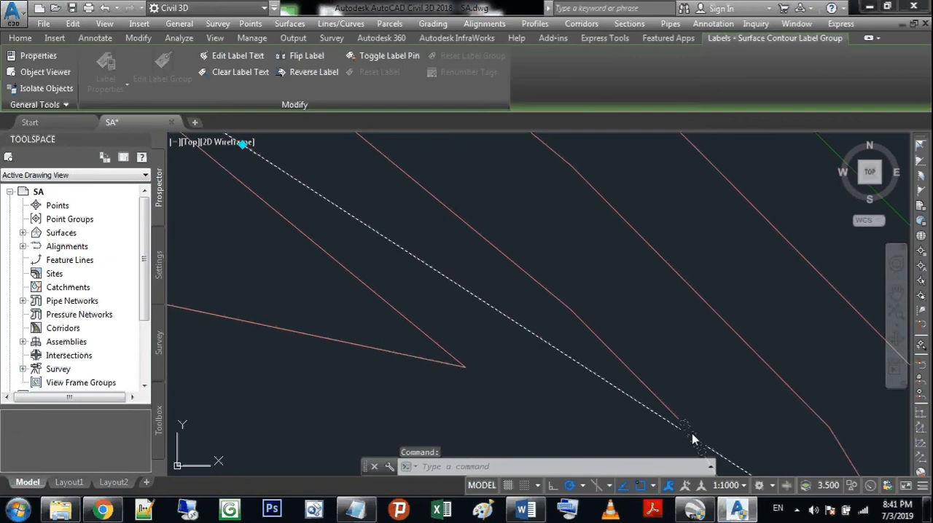
{"action": "right_click", "coordinate": [692, 437]}
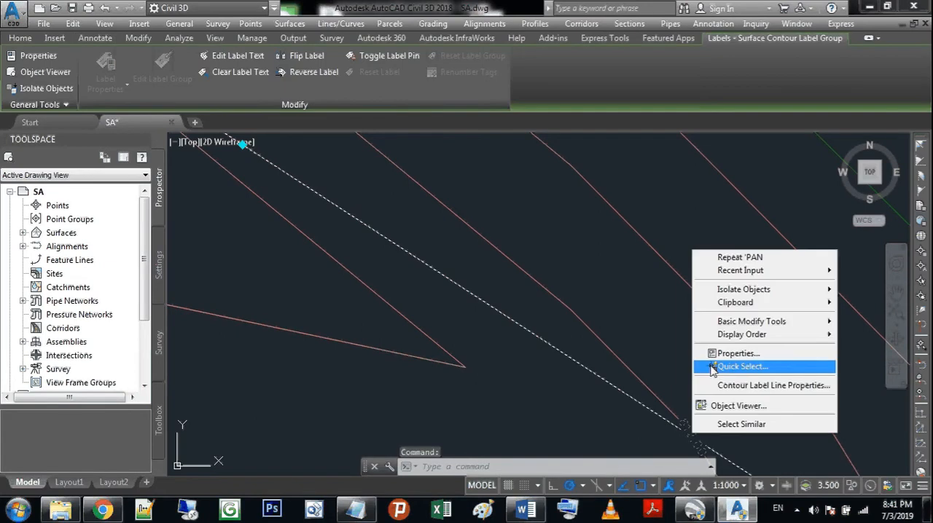
{"action": "left_click", "coordinate": [756, 353]}
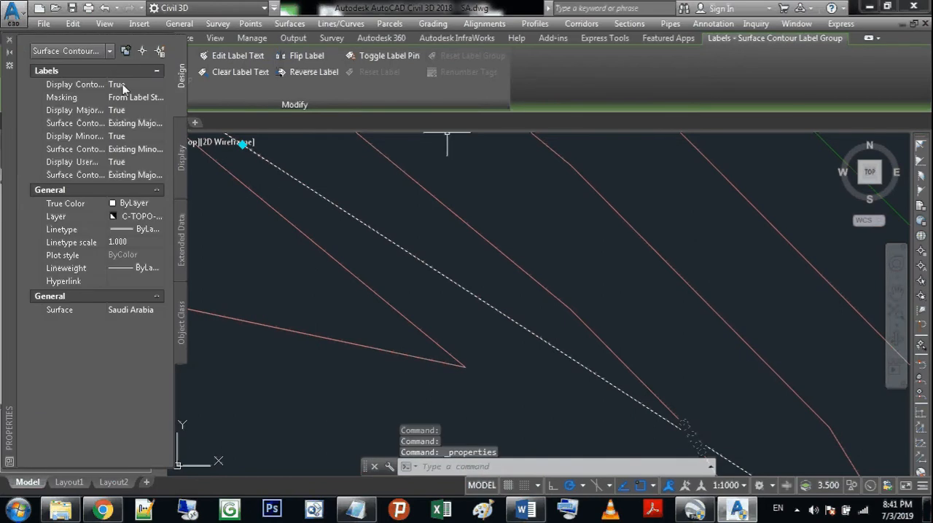
{"action": "left_click", "coordinate": [108, 88]}
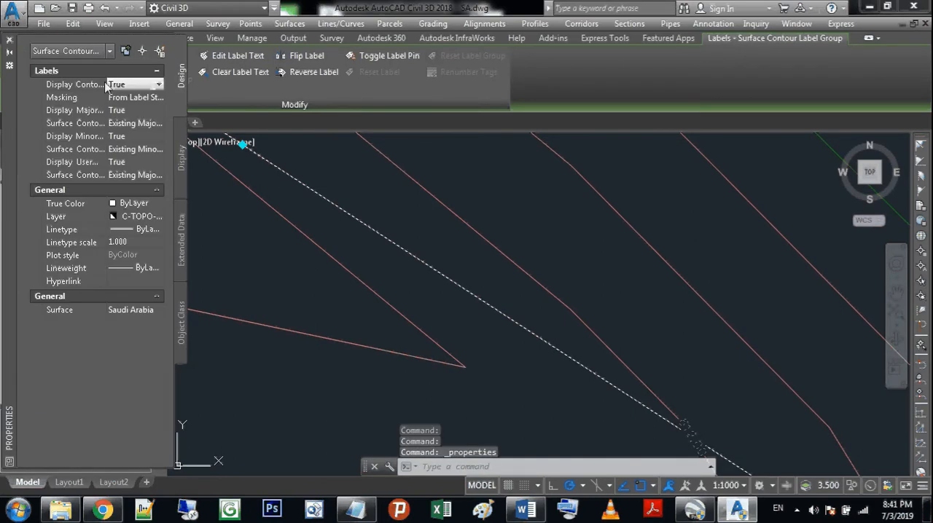
{"action": "left_click", "coordinate": [142, 85]}
{"action": "left_click", "coordinate": [146, 95]}
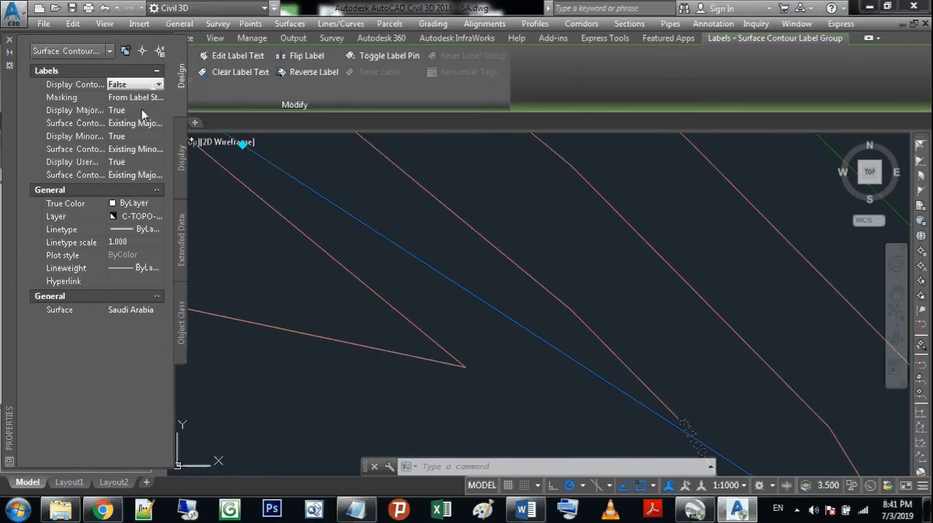
Step: Set the contour label group's masking to the Contour Line option instead of the label style, and clear the selection
{"action": "left_click", "coordinate": [143, 97]}
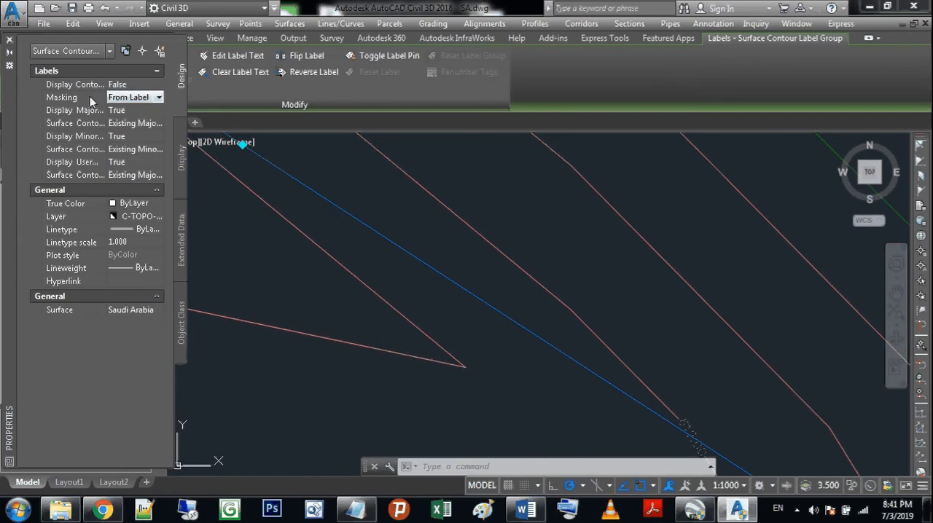
{"action": "left_click", "coordinate": [159, 97]}
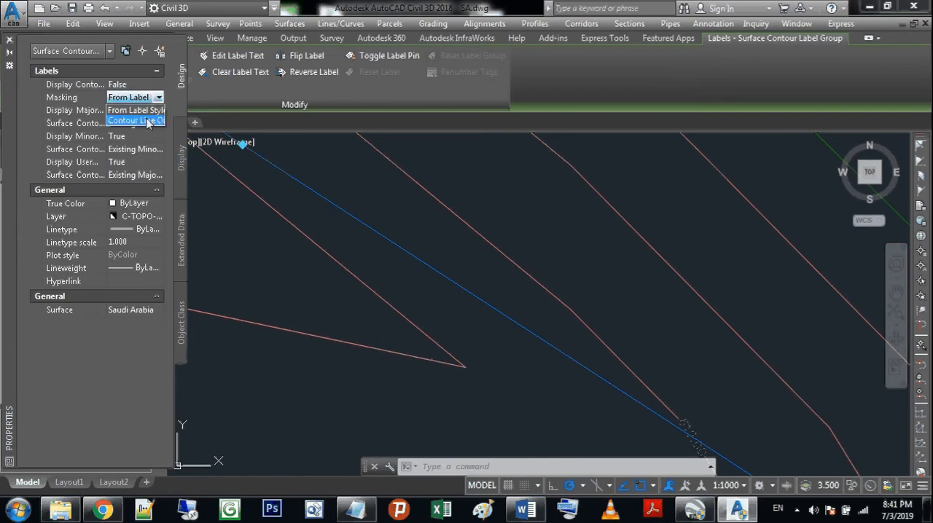
{"action": "left_click", "coordinate": [148, 121]}
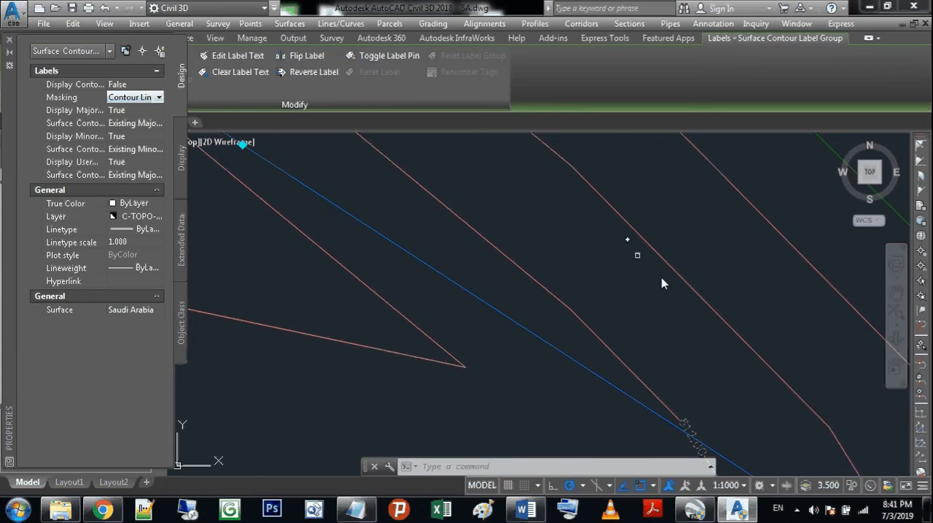
{"action": "left_click", "coordinate": [10, 40]}
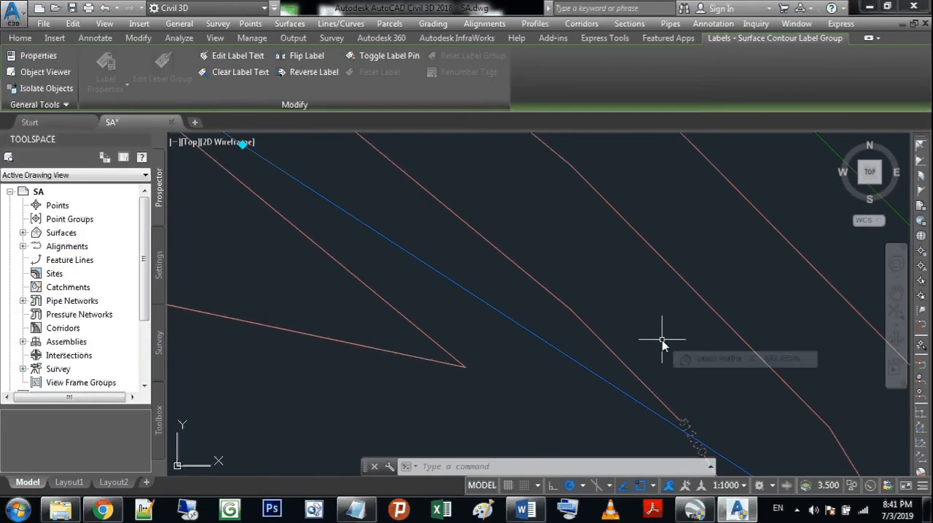
{"action": "key", "text": "Escape"}
{"action": "scroll", "coordinate": [662, 343], "scroll_direction": "down", "scroll_amount": 6}
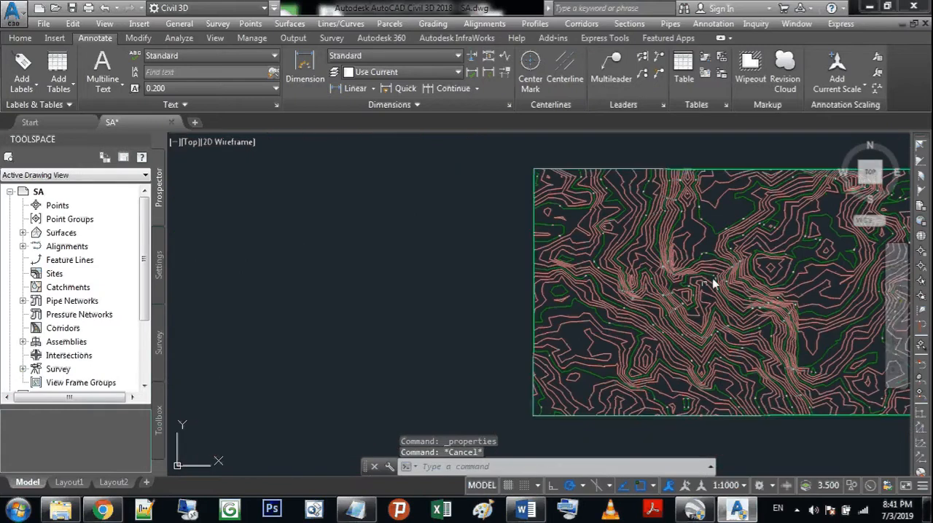
Step: Examine the contour elevation labels without their label line, up close in the central slopes and across the whole terrain
{"action": "left_click", "coordinate": [897, 290]}
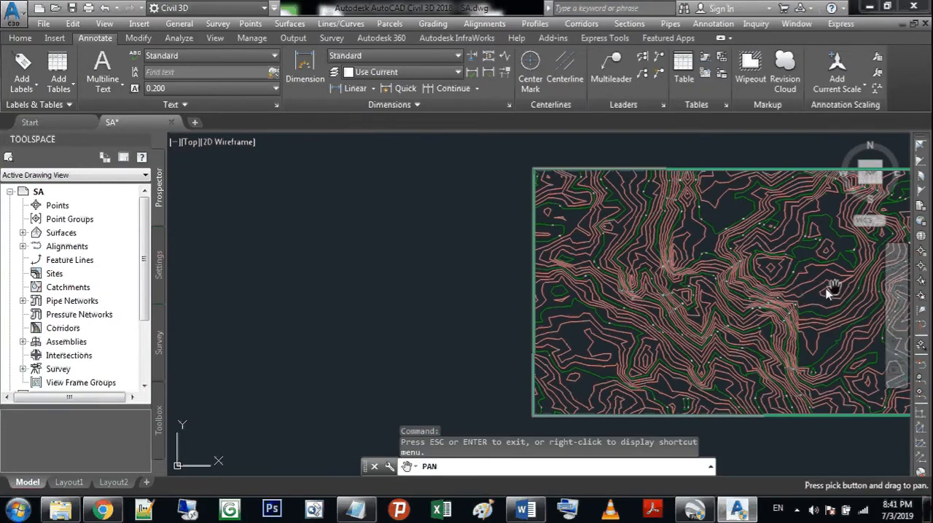
{"action": "left_click_drag", "start_coordinate": [774, 286], "coordinate": [625, 255]}
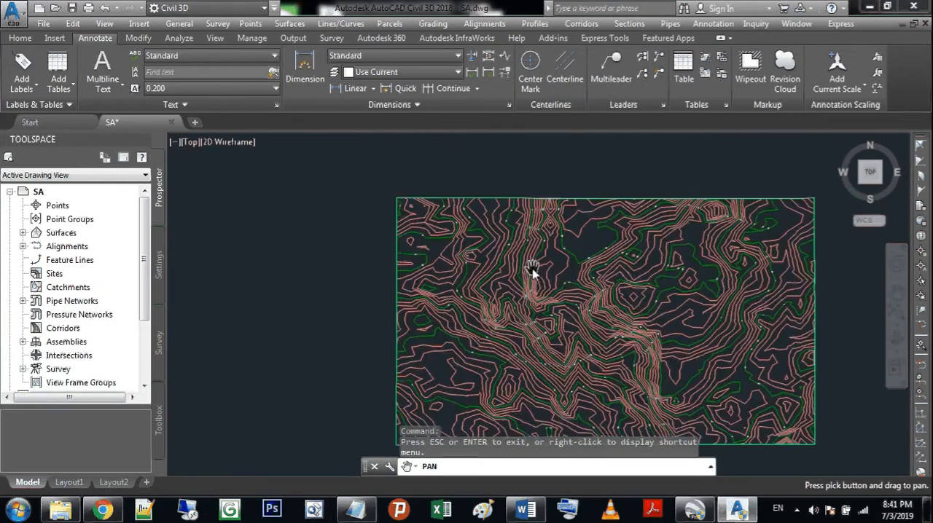
{"action": "scroll", "coordinate": [512, 268], "scroll_direction": "up", "scroll_amount": 5}
{"action": "scroll", "coordinate": [547, 291], "scroll_direction": "down", "scroll_amount": 4}
{"action": "mouse_move", "coordinate": [583, 323]}
{"action": "left_mouse_down"}
{"action": "mouse_move", "coordinate": [581, 198]}
{"action": "mouse_move", "coordinate": [462, 198]}
{"action": "left_mouse_up"}
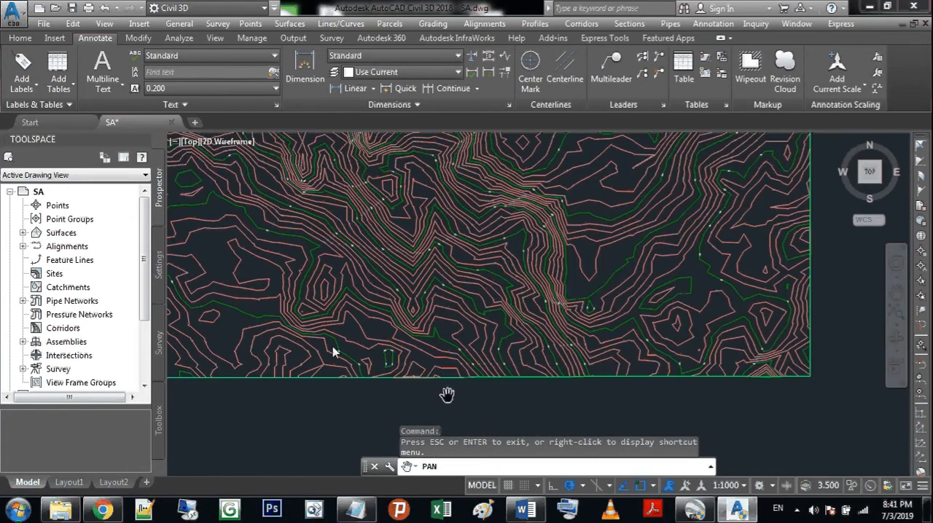
{"action": "scroll", "coordinate": [496, 302], "scroll_direction": "up", "scroll_amount": 2}
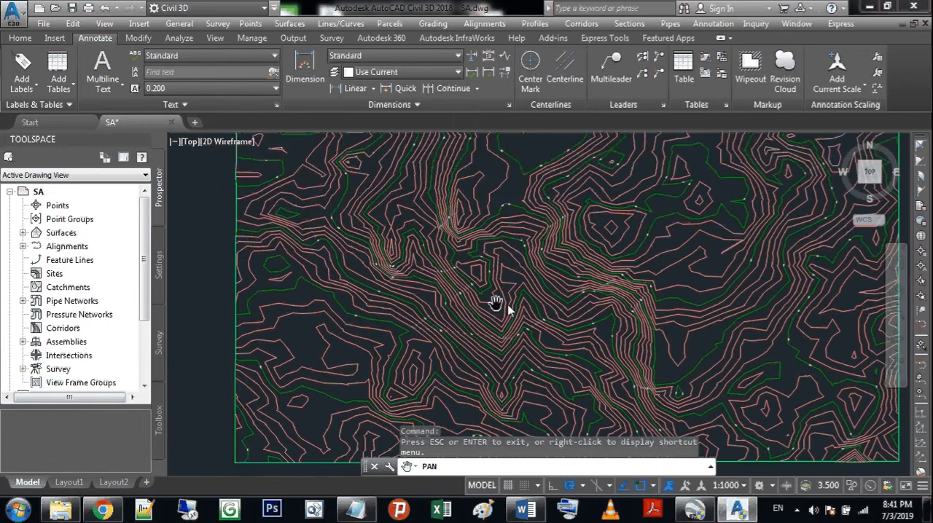
{"action": "scroll", "coordinate": [454, 309], "scroll_direction": "up", "scroll_amount": 4}
{"action": "scroll", "coordinate": [455, 310], "scroll_direction": "up", "scroll_amount": 2}
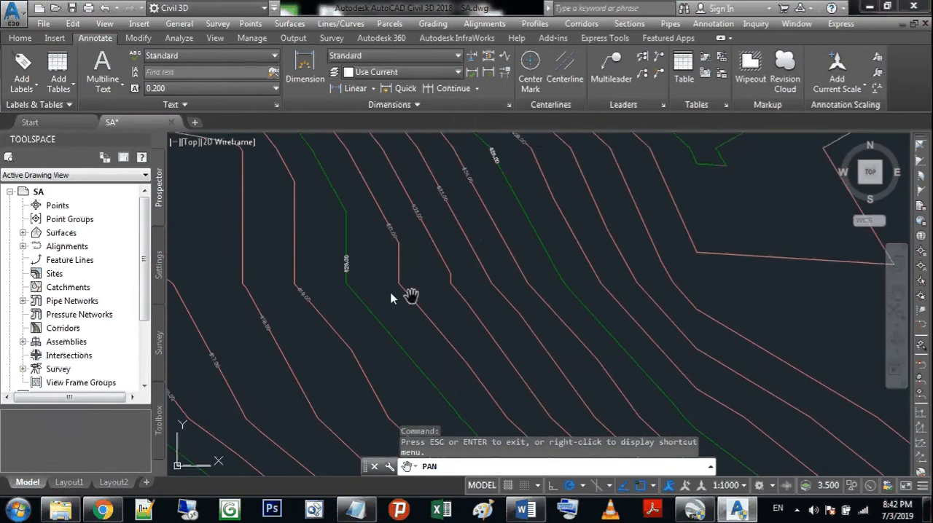
{"action": "scroll", "coordinate": [366, 293], "scroll_direction": "up", "scroll_amount": 5}
{"action": "scroll", "coordinate": [436, 329], "scroll_direction": "down", "scroll_amount": 5}
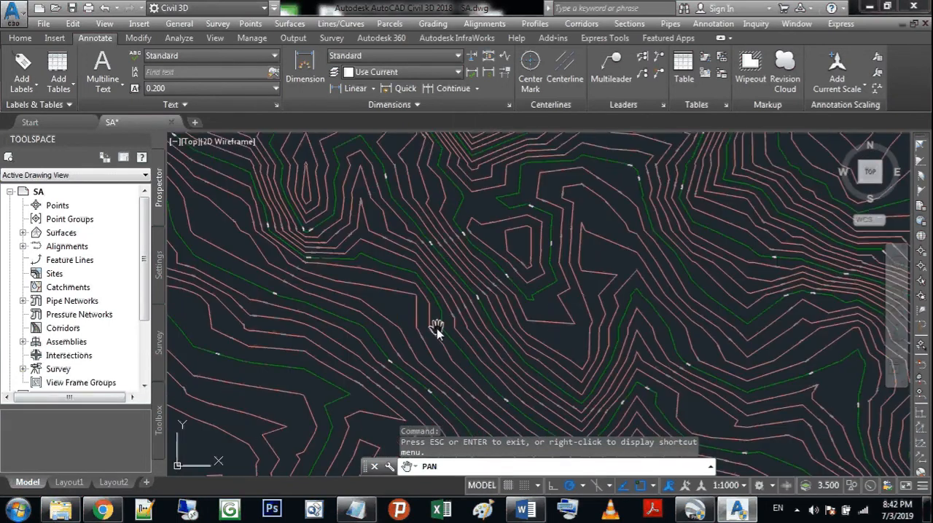
{"action": "scroll", "coordinate": [639, 327], "scroll_direction": "down", "scroll_amount": 3}
{"action": "mouse_move", "coordinate": [639, 327]}
{"action": "left_mouse_down"}
{"action": "mouse_move", "coordinate": [606, 279]}
{"action": "mouse_move", "coordinate": [613, 299]}
{"action": "left_mouse_up"}
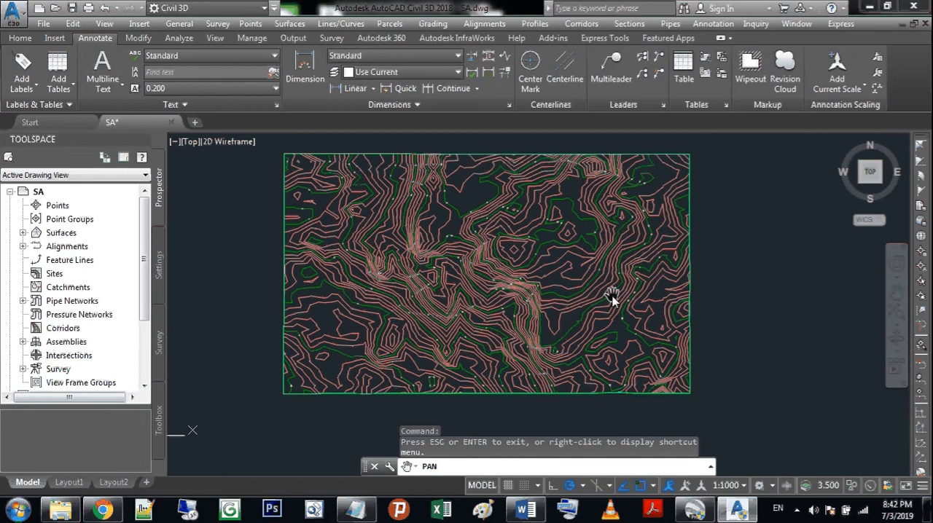
{"action": "scroll", "coordinate": [401, 287], "scroll_direction": "up", "scroll_amount": 5}
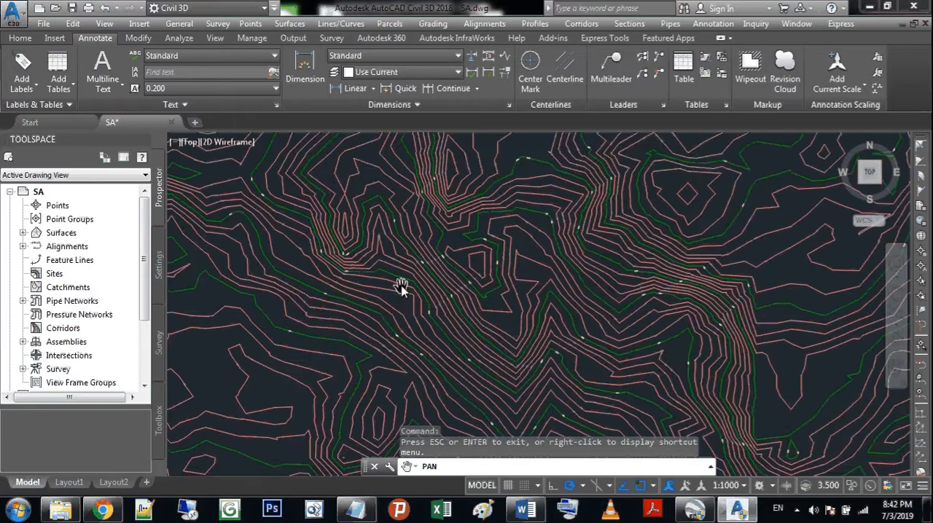
{"action": "scroll", "coordinate": [402, 286], "scroll_direction": "up", "scroll_amount": 2}
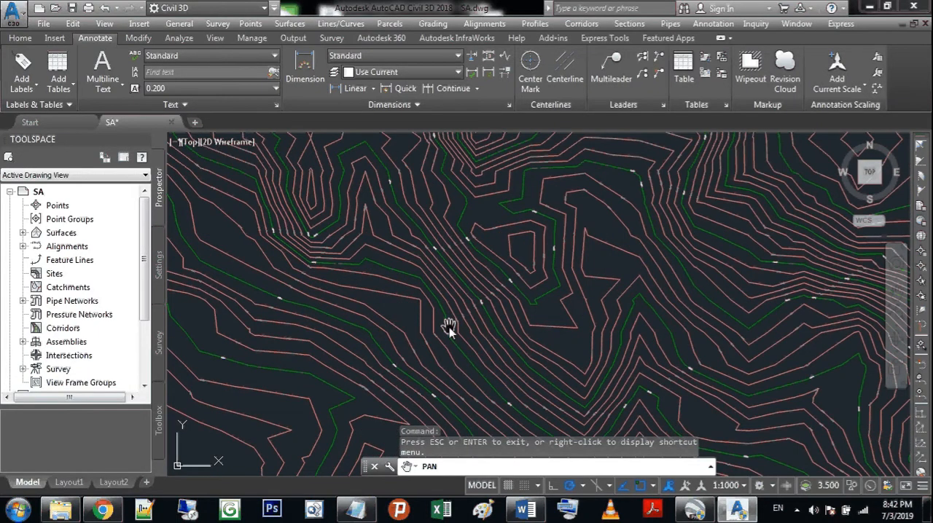
Step: Select the contour label group and open the Existing Major Labels surface contour label style for editing
{"action": "key", "text": "Escape"}
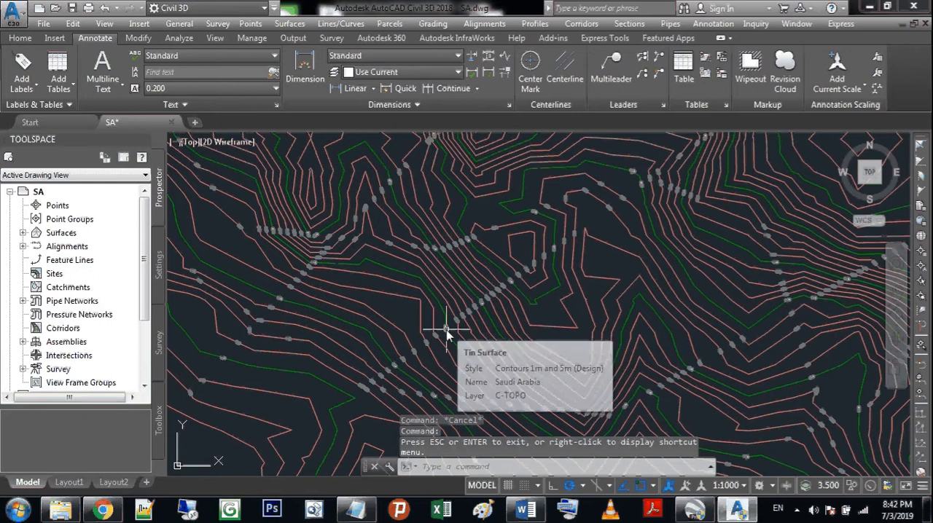
{"action": "left_click", "coordinate": [447, 333]}
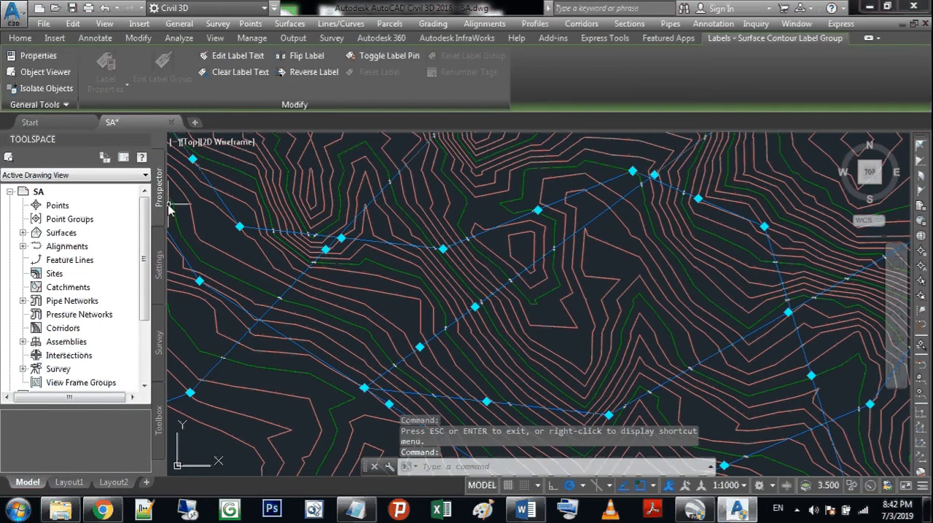
{"action": "left_click", "coordinate": [158, 253]}
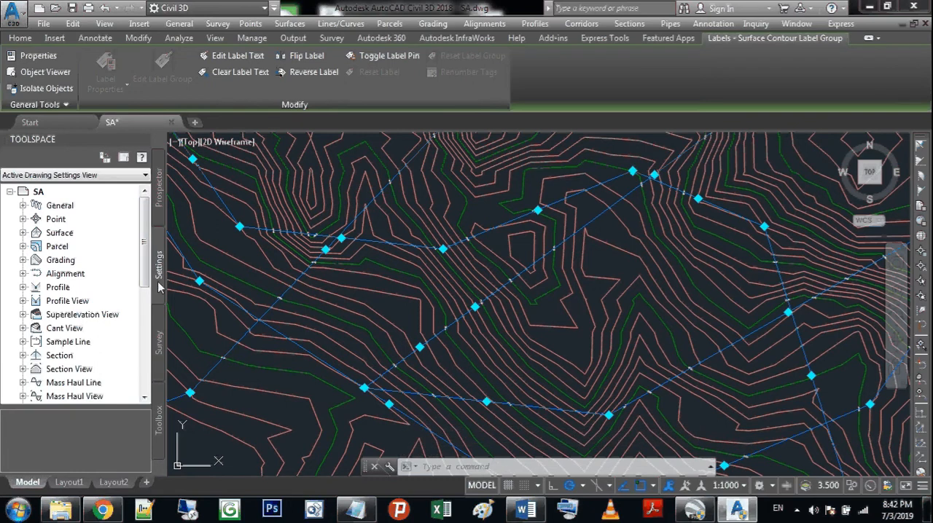
{"action": "left_click", "coordinate": [22, 232]}
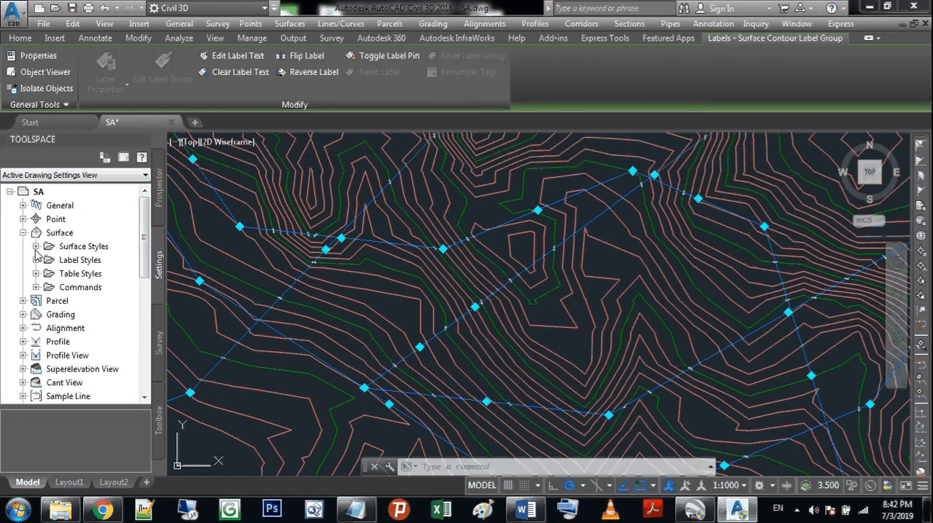
{"action": "left_click", "coordinate": [35, 260]}
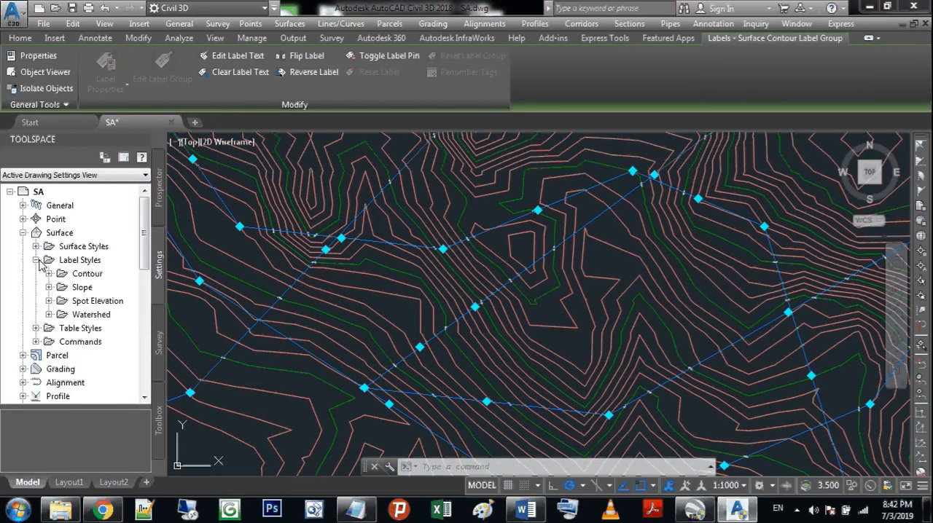
{"action": "left_click", "coordinate": [49, 274]}
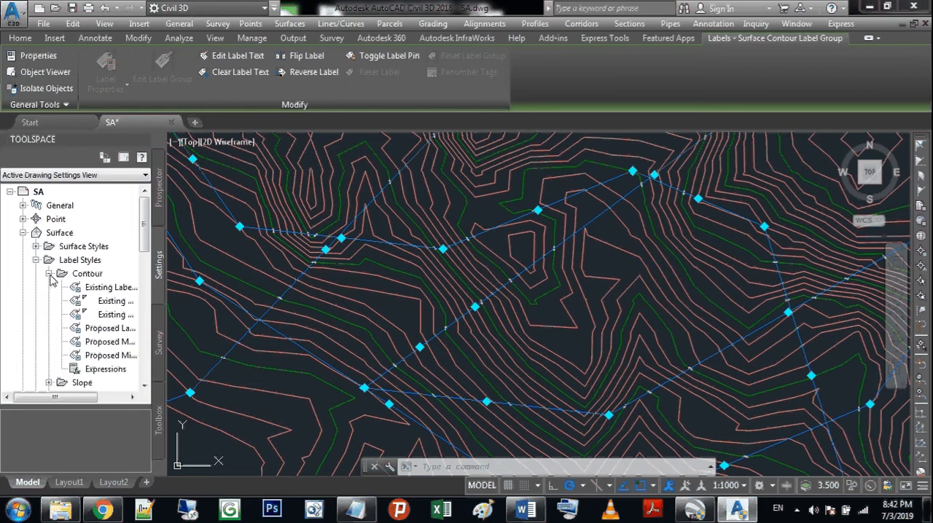
{"action": "left_click", "coordinate": [83, 398]}
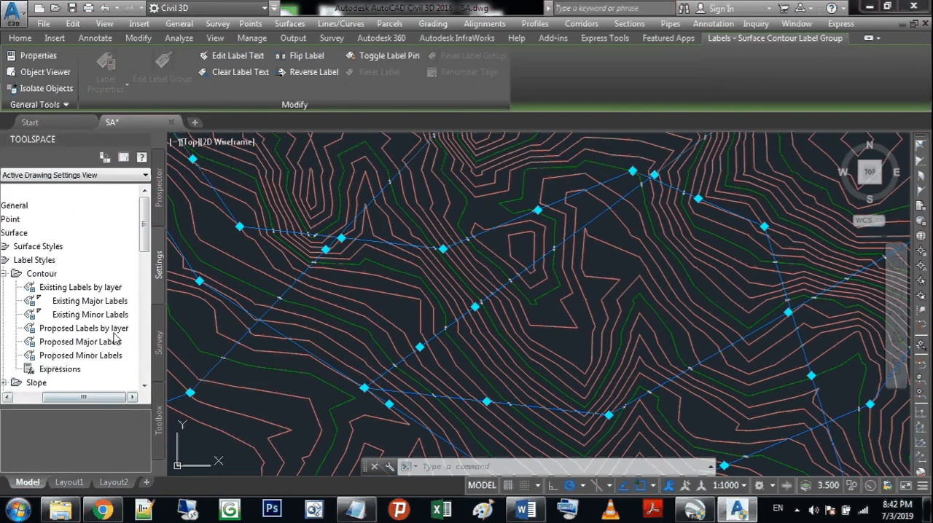
{"action": "left_click", "coordinate": [107, 302]}
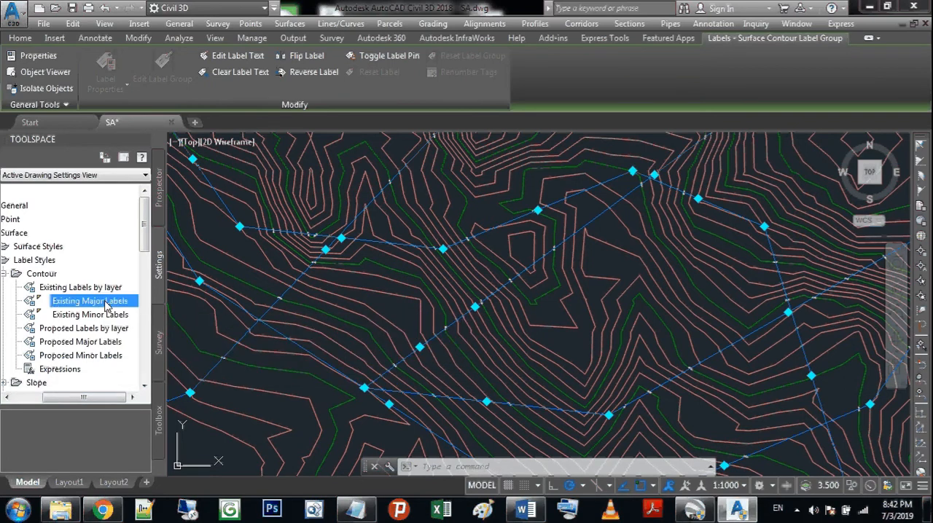
{"action": "double_click", "coordinate": [106, 305]}
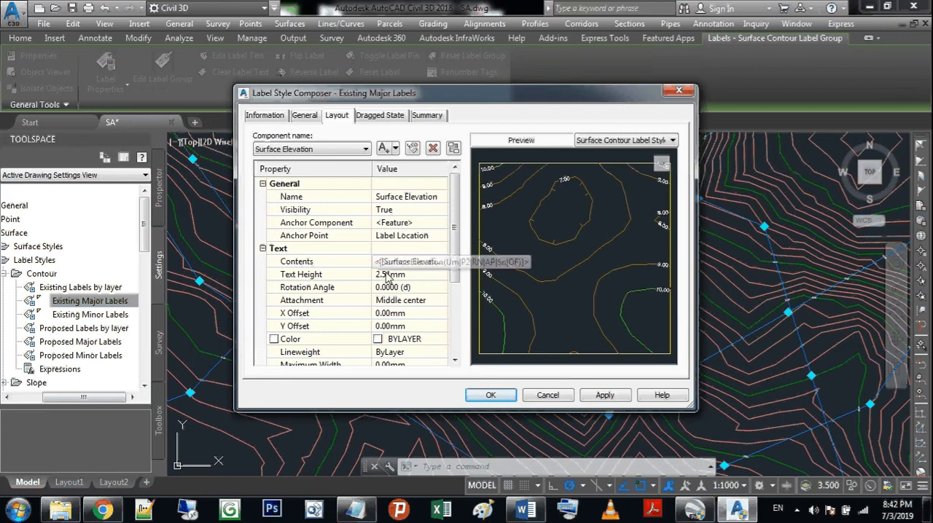
Step: Set the Surface Elevation text height of the Existing Major Labels style to 20 mm, accept it and clear the selection
{"action": "left_click", "coordinate": [386, 275]}
{"action": "double_click", "coordinate": [387, 275]}
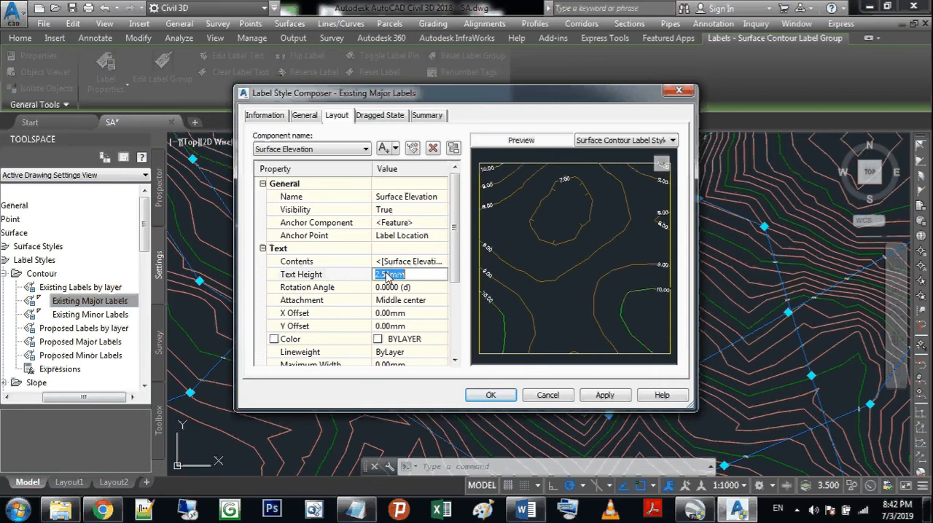
{"action": "type", "text": "20"}
{"action": "key", "text": "Return"}
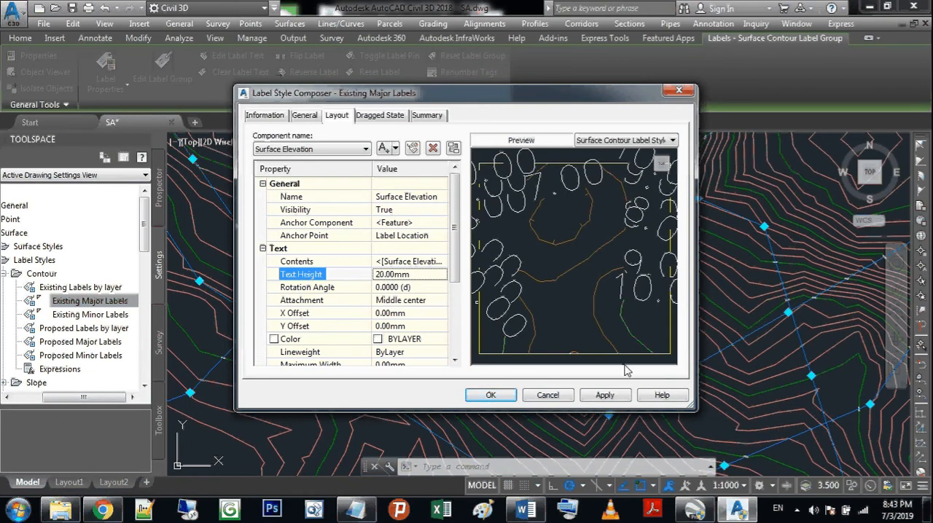
{"action": "left_click", "coordinate": [490, 396]}
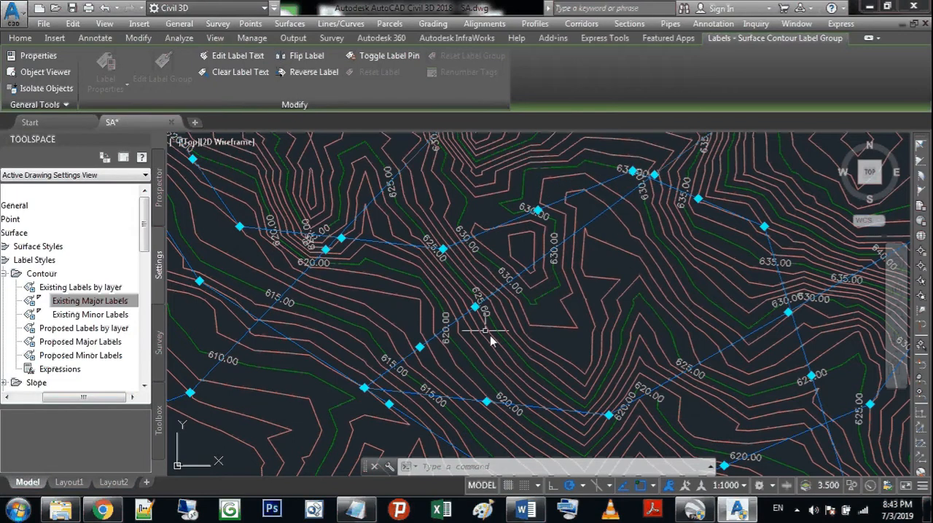
{"action": "scroll", "coordinate": [490, 335], "scroll_direction": "down", "scroll_amount": 5}
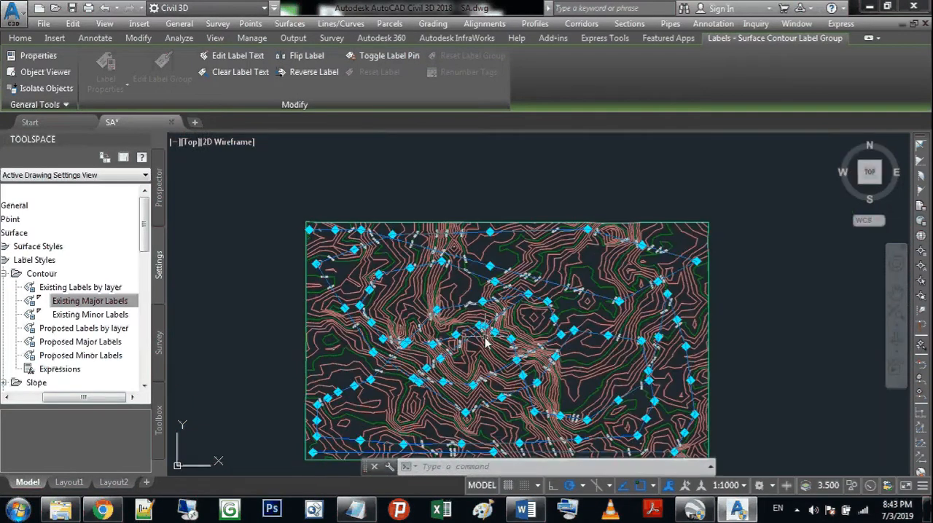
{"action": "key", "text": "Escape"}
{"action": "scroll", "coordinate": [364, 364], "scroll_direction": "up", "scroll_amount": 4}
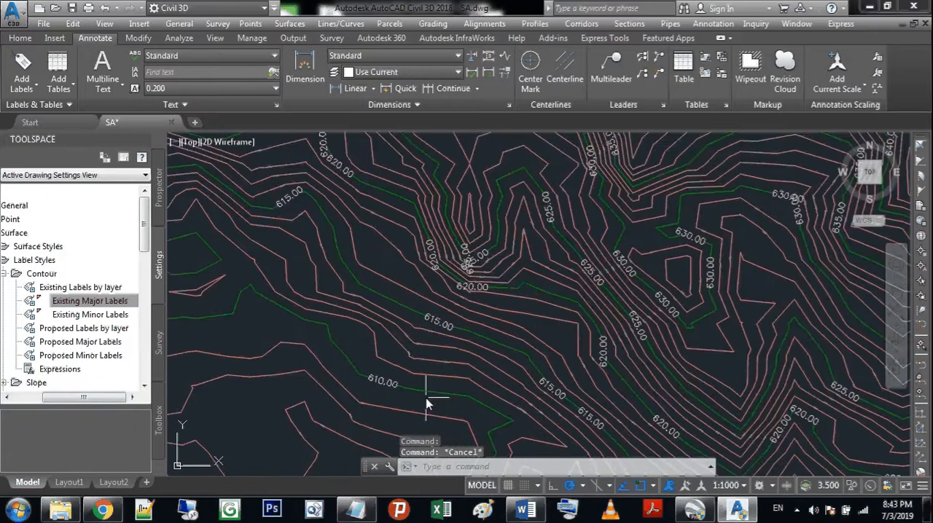
Step: Examine the major and minor contour labels up close on the central slopes, briefly selecting the label group and clearing the selection
{"action": "scroll", "coordinate": [425, 398], "scroll_direction": "up", "scroll_amount": 5}
{"action": "scroll", "coordinate": [340, 356], "scroll_direction": "down", "scroll_amount": 3}
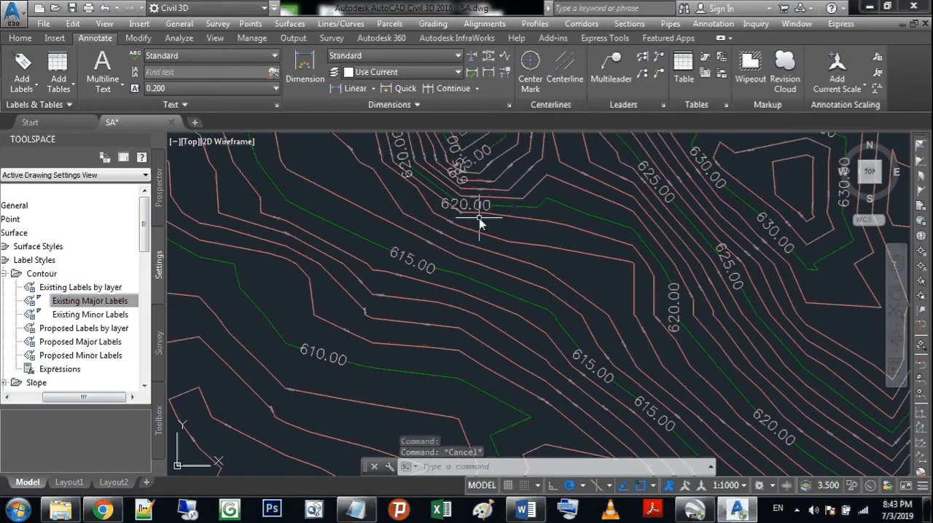
{"action": "left_click", "coordinate": [675, 203]}
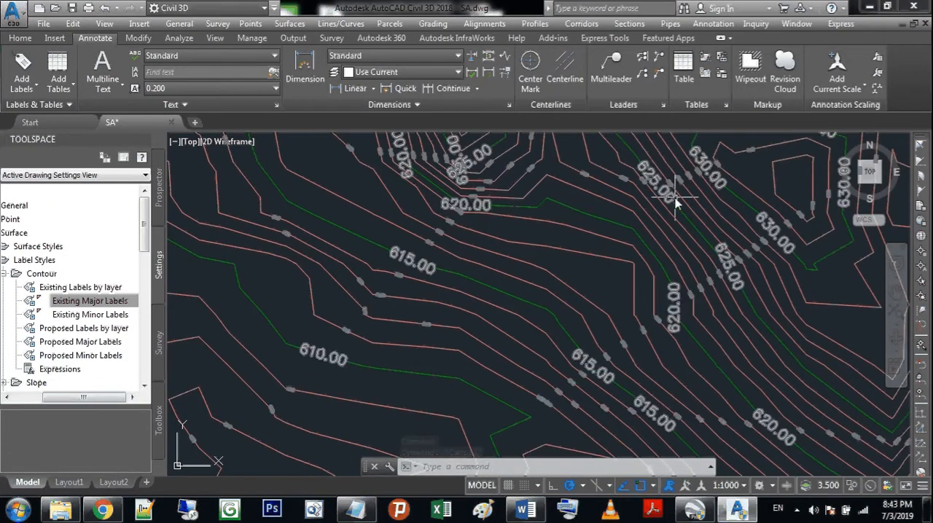
{"action": "key", "text": "Escape"}
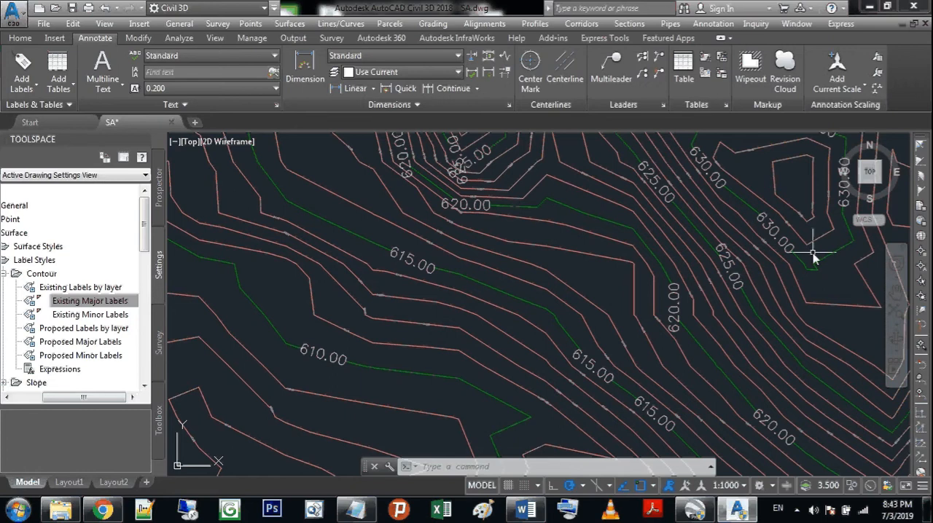
{"action": "mouse_move", "coordinate": [704, 330]}
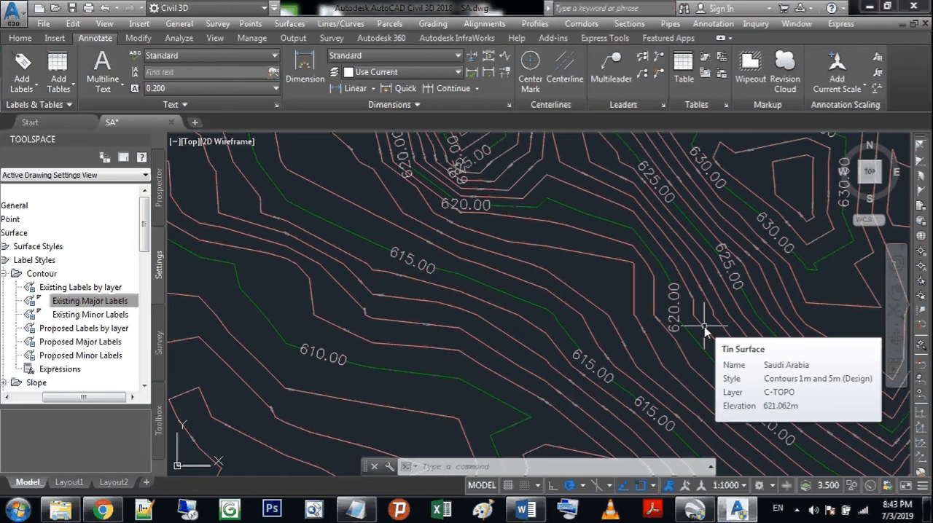
Step: Open the Existing Minor Labels contour label style, set its Surface Elevation text height to 10 mm and accept it
{"action": "left_click", "coordinate": [109, 315]}
{"action": "double_click", "coordinate": [110, 315]}
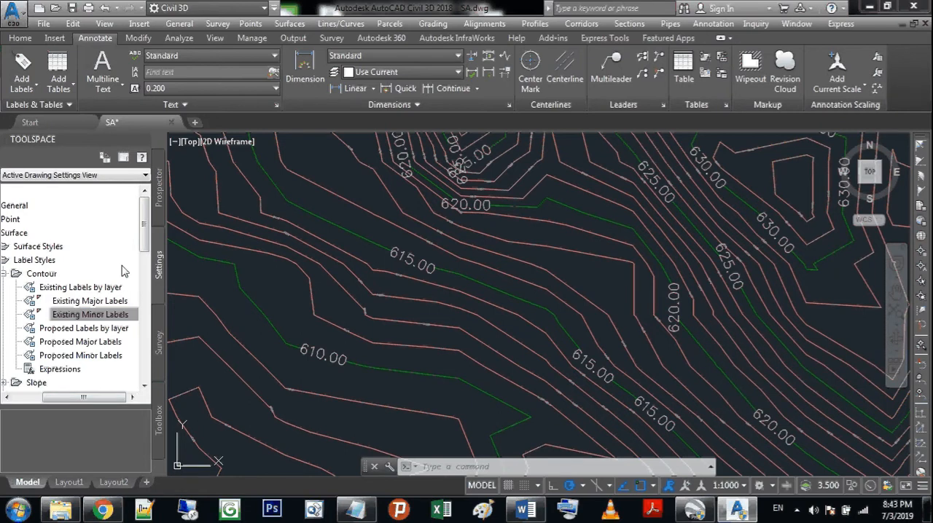
{"action": "left_click", "coordinate": [393, 275]}
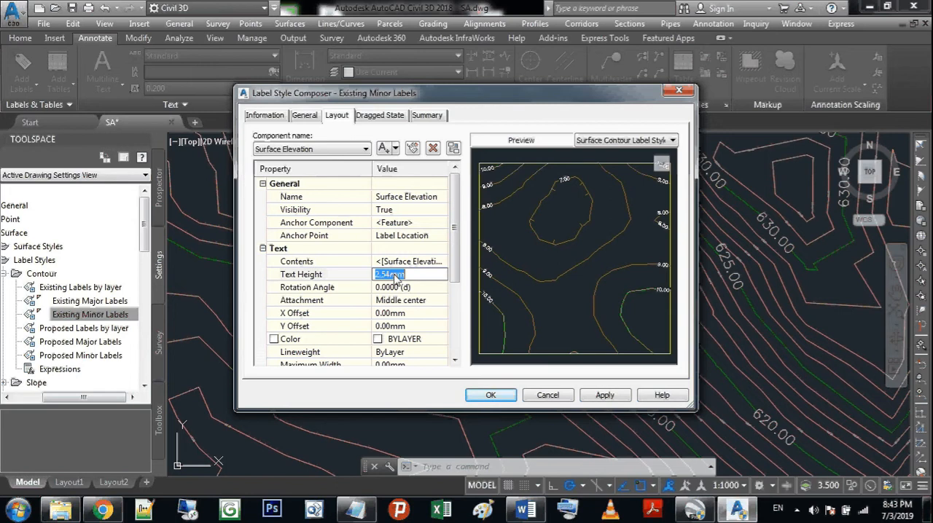
{"action": "type", "text": "10"}
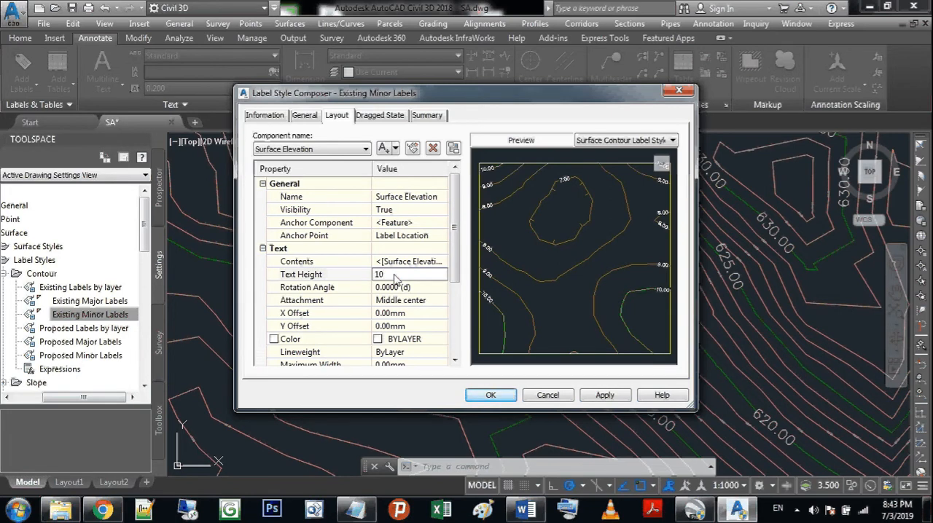
{"action": "key", "text": "Return"}
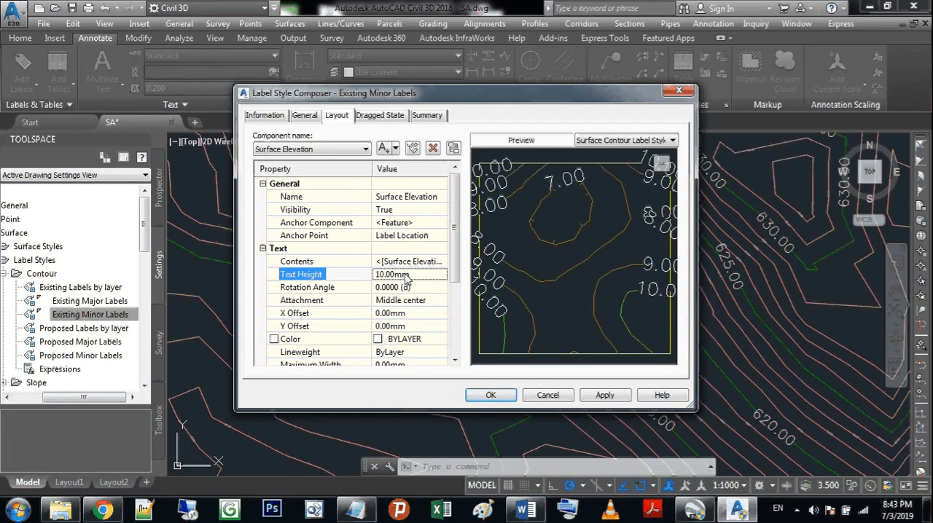
{"action": "left_click", "coordinate": [490, 395]}
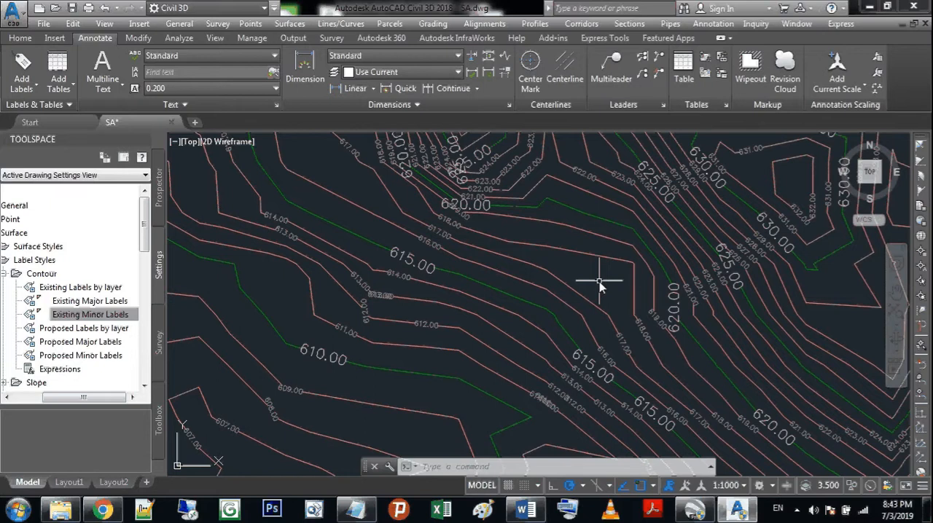
Step: Examine the major and minor contour labels across the whole terrain surface
{"action": "scroll", "coordinate": [599, 284], "scroll_direction": "down", "scroll_amount": 5}
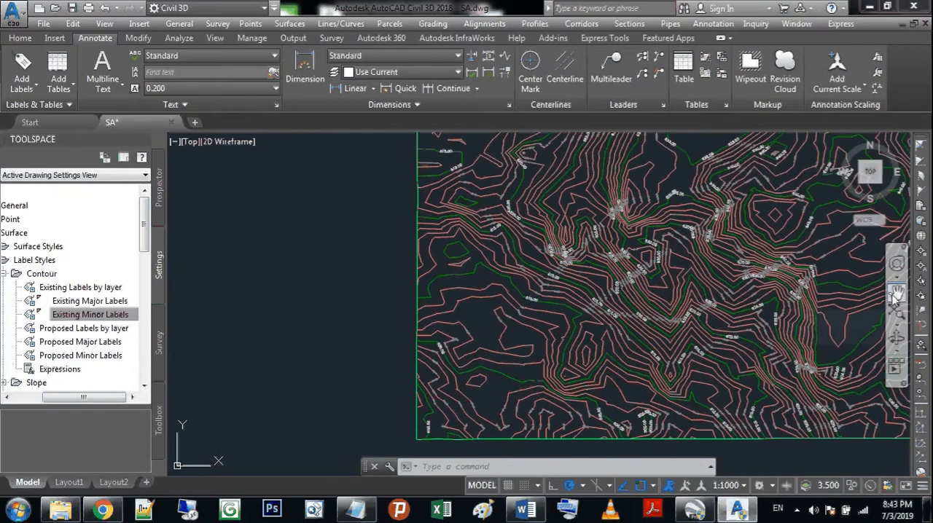
{"action": "left_click", "coordinate": [896, 292]}
{"action": "mouse_move", "coordinate": [796, 282]}
{"action": "left_mouse_down"}
{"action": "mouse_move", "coordinate": [567, 297]}
{"action": "mouse_move", "coordinate": [571, 310]}
{"action": "left_mouse_up"}
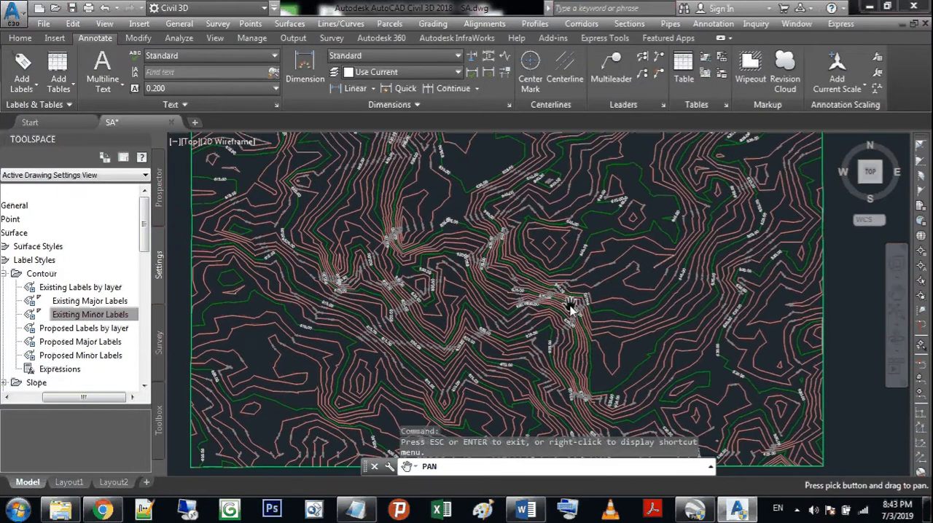